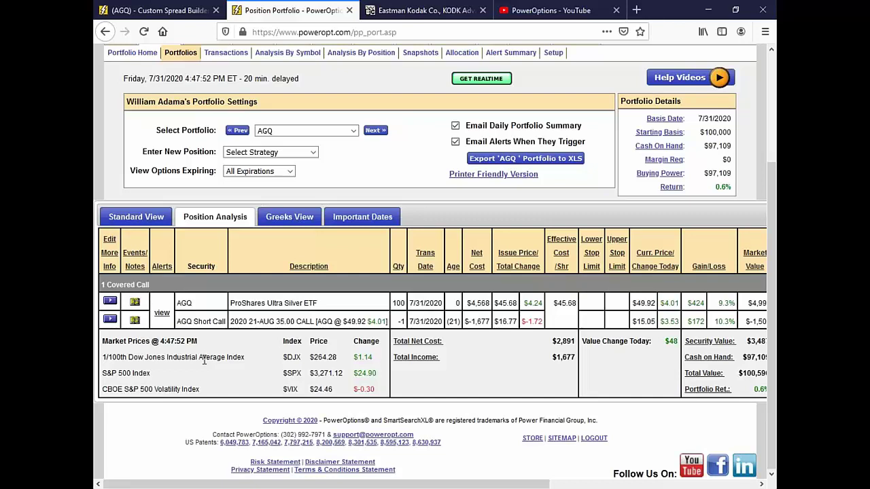
Open the Position Analysis for the AGQ (ProShares Ultra Silver ETF) covered call in the portfolio
left_click(110, 301)
mouse_move(155, 348)
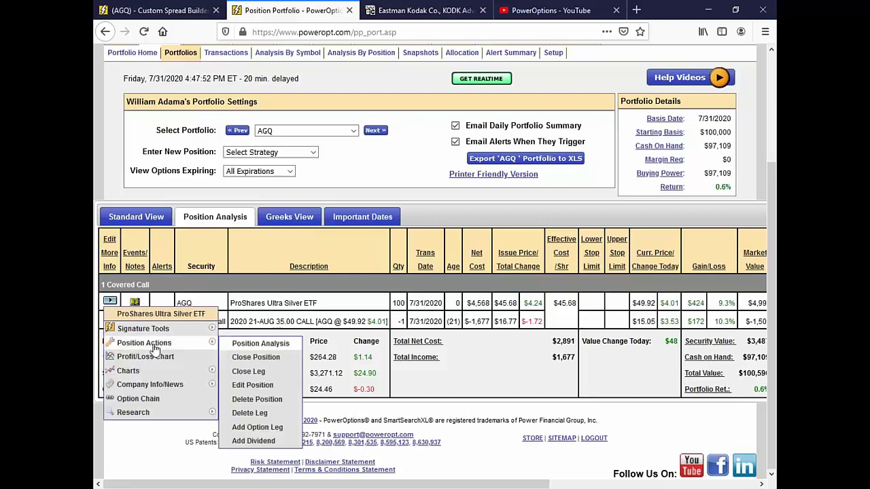
left_click(263, 344)
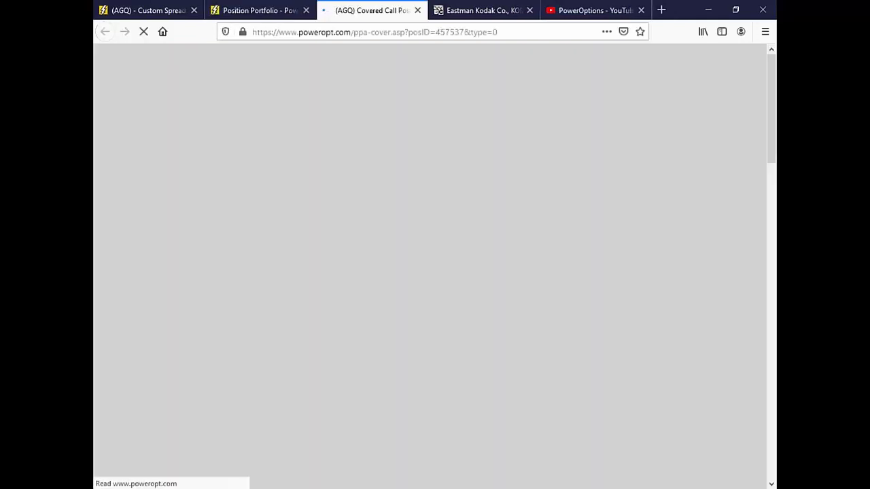
Review the position's original expected return, current liquidation return and liquidation-to-expiration profit ratio, highlighting each figure
scroll(552, 105, "down", 3)
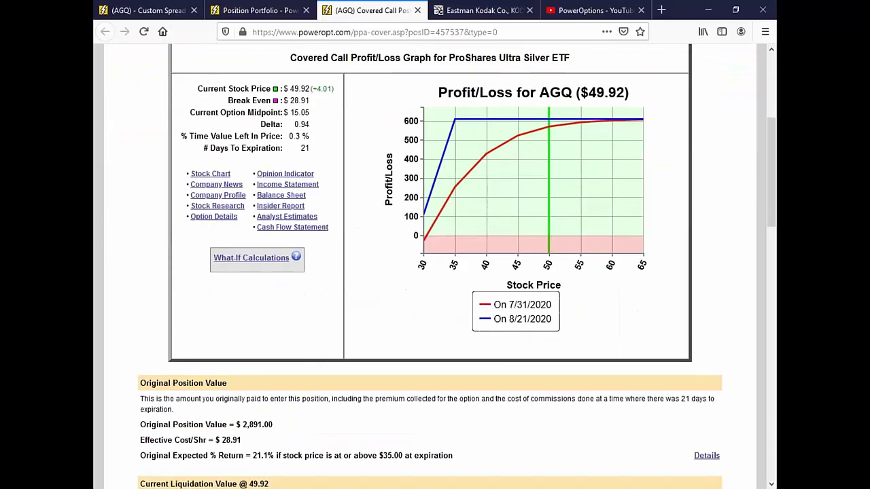
scroll(539, 153, "down", 4)
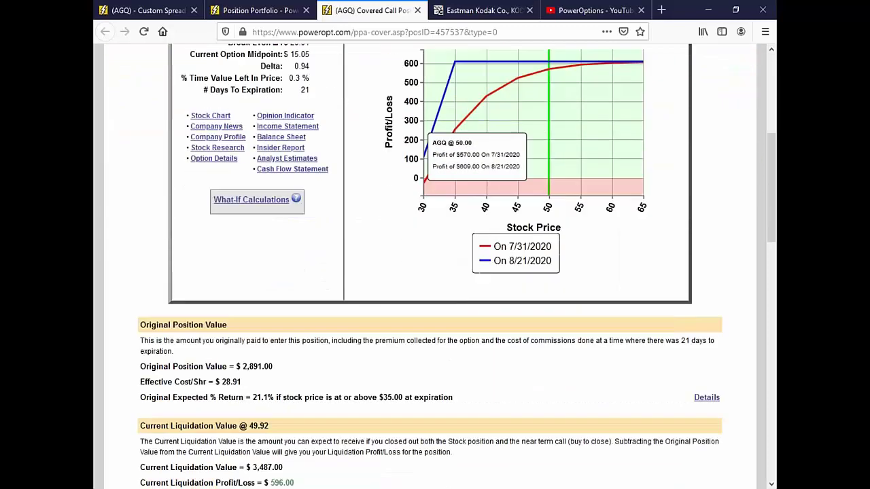
left_click_drag(252, 274, 485, 279)
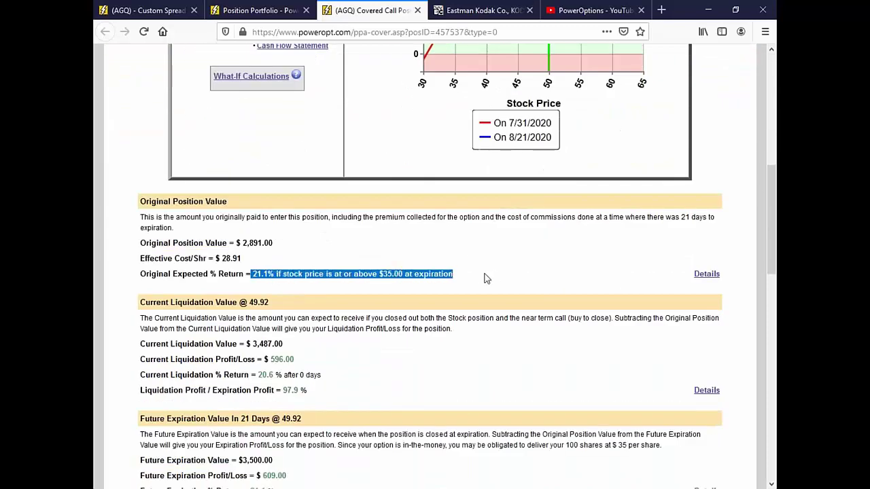
scroll(496, 279, "down", 3)
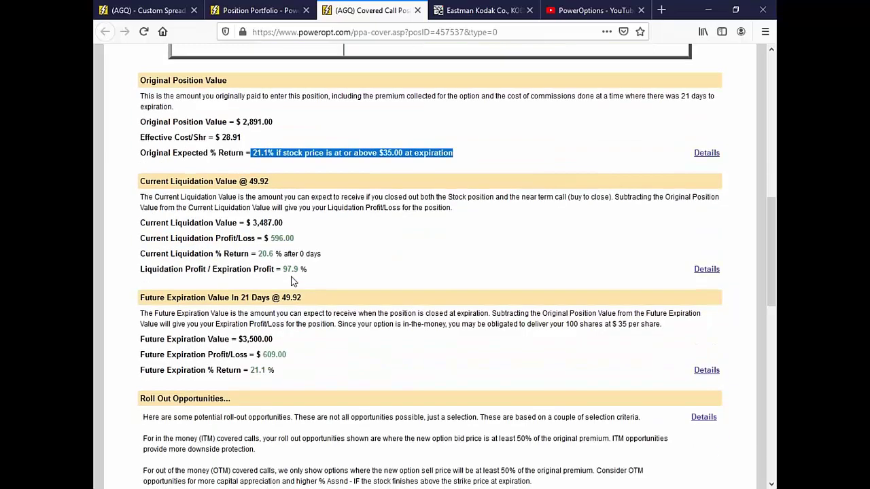
left_click(334, 252)
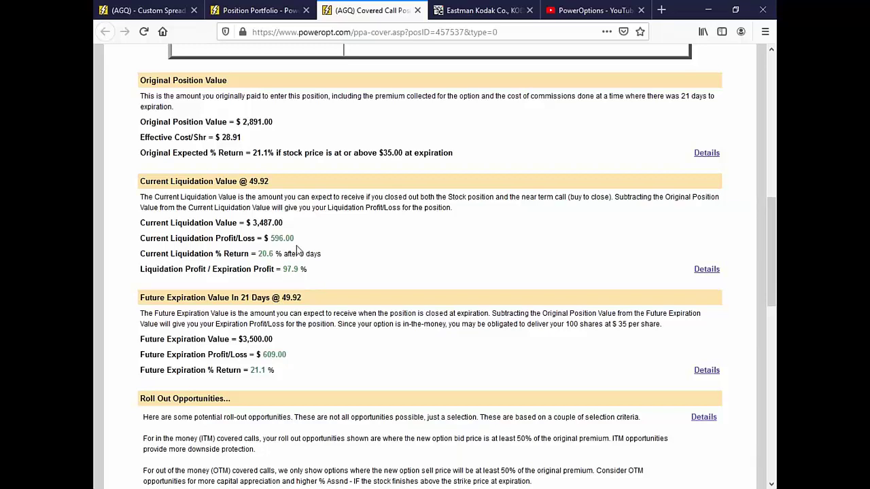
left_click_drag(252, 253, 321, 254)
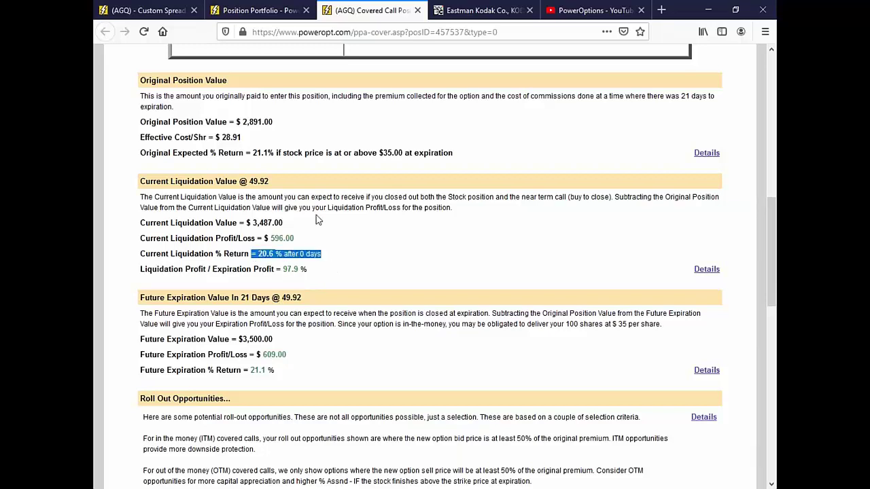
scroll(309, 314, "down", 1)
left_click_drag(277, 208, 326, 212)
Compare the 18-SEP 40.00 and 43.00 call roll-out ideas with the current call, highlighting option midpoints and % Assnd
scroll(440, 267, "down", 4)
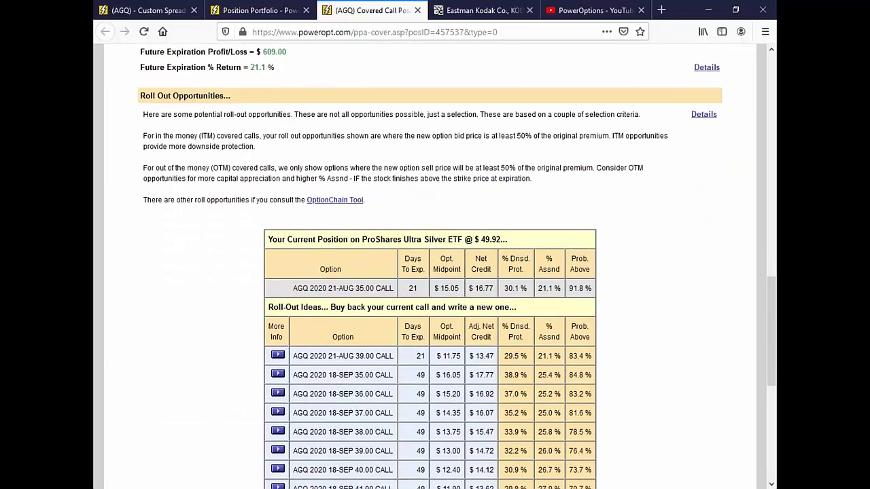
scroll(411, 301, "up", 2)
scroll(411, 301, "down", 3)
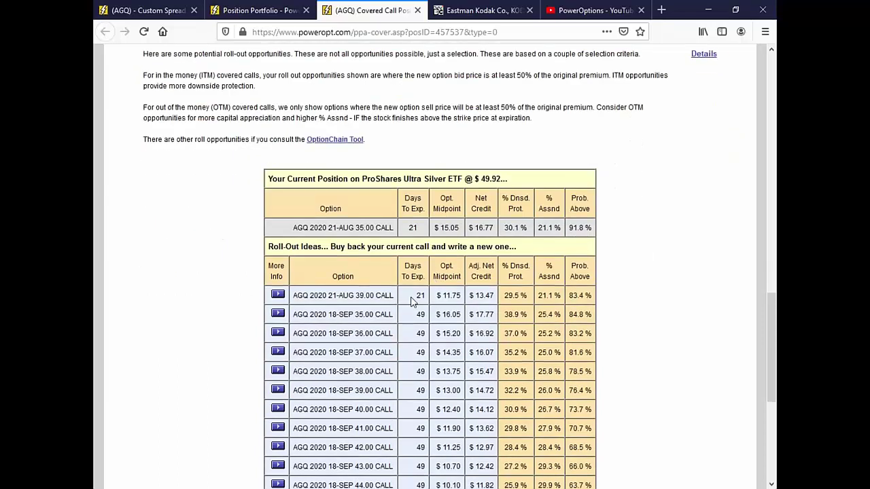
scroll(370, 394, "down", 2)
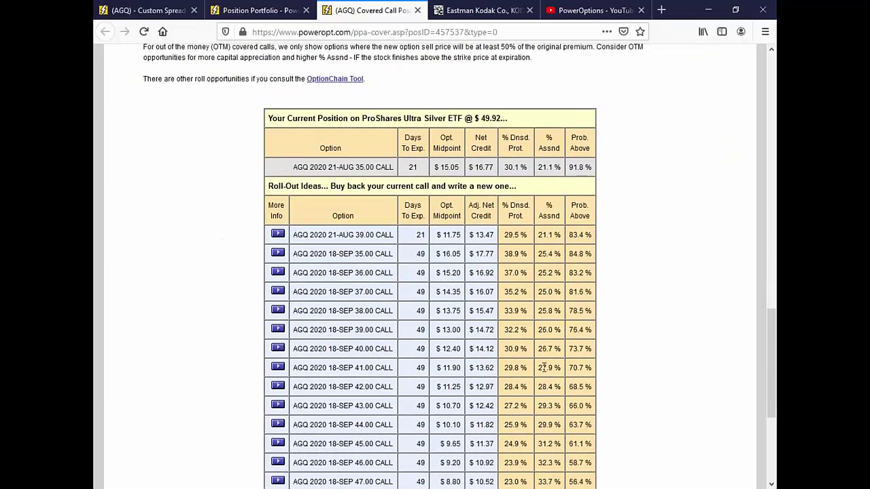
left_click_drag(538, 349, 559, 351)
left_click_drag(327, 348, 467, 354)
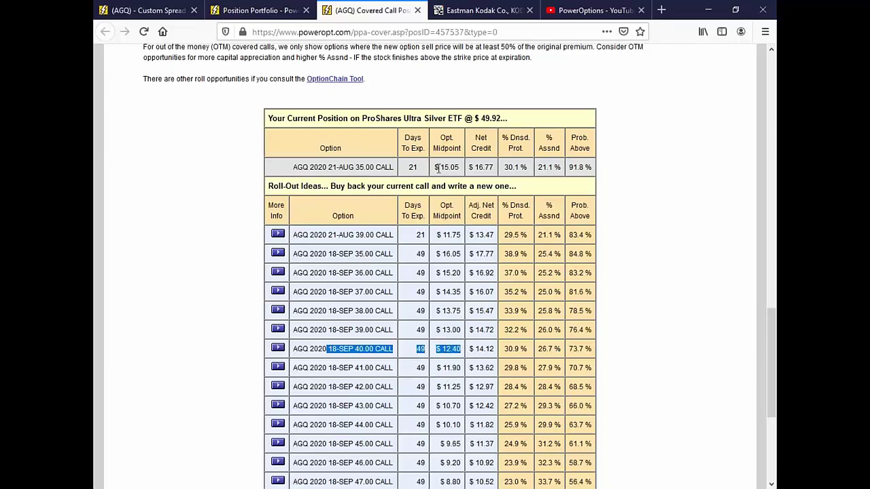
left_click_drag(439, 167, 470, 171)
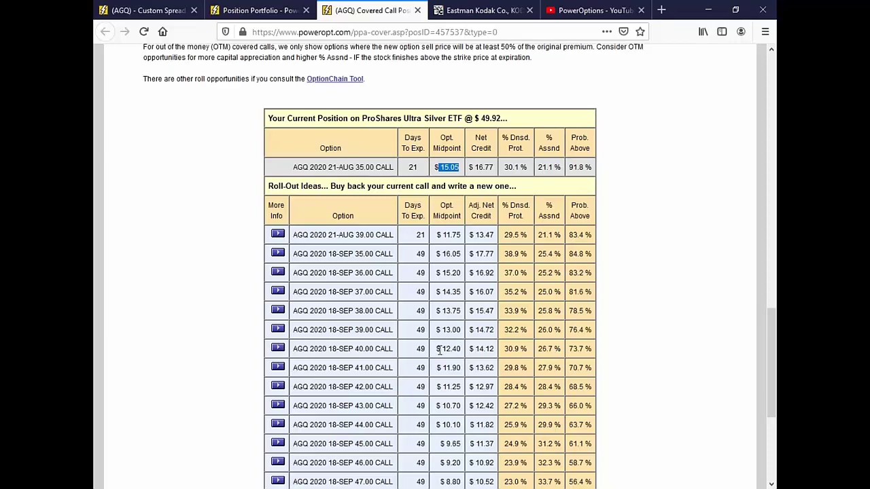
left_click_drag(440, 348, 461, 350)
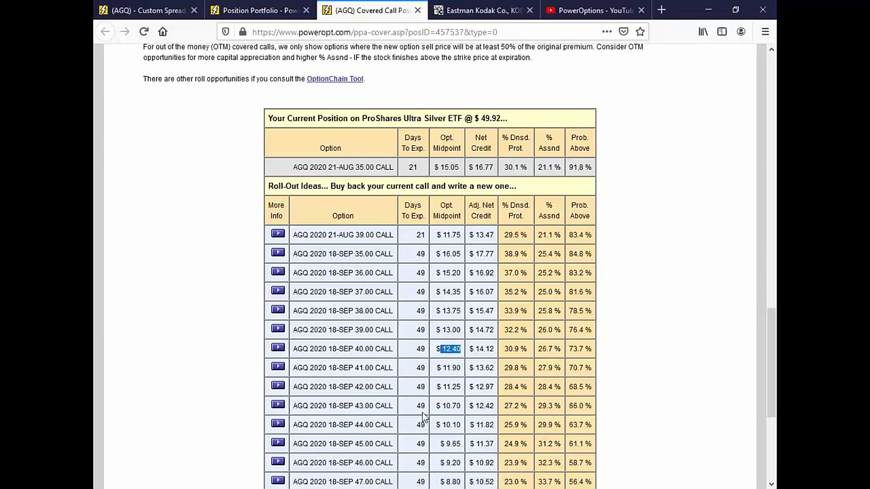
left_click_drag(537, 350, 554, 349)
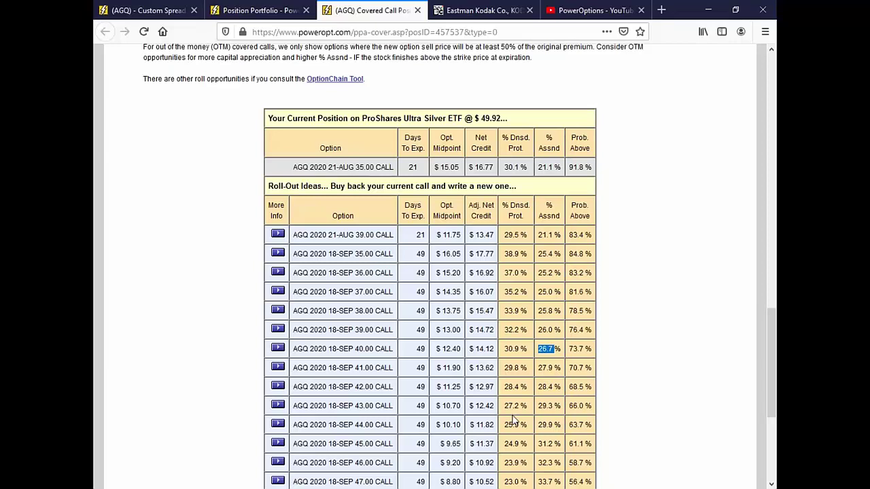
left_click_drag(354, 405, 550, 406)
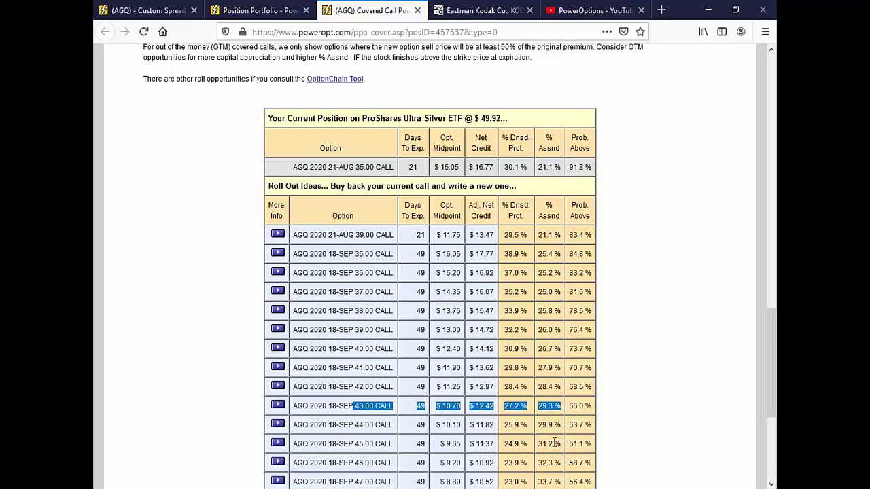
Recheck the position's Future Expiration % Return and highlight its value
scroll(552, 443, "up", 5)
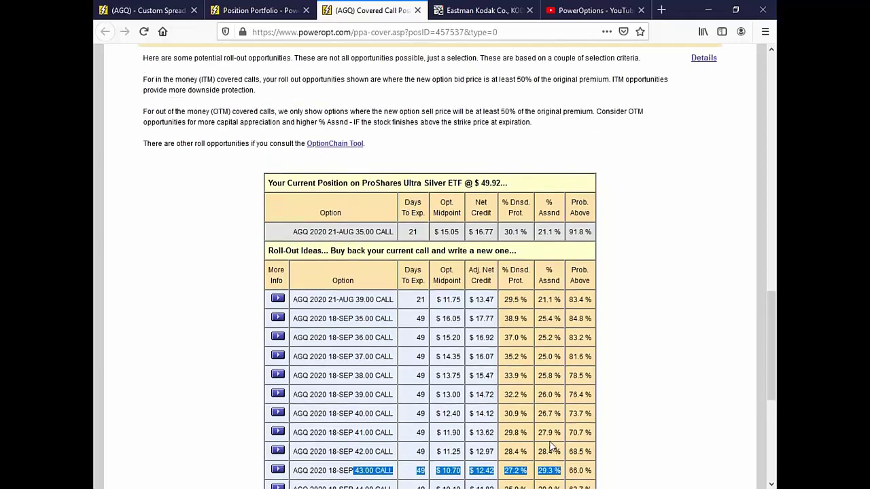
scroll(551, 443, "up", 3)
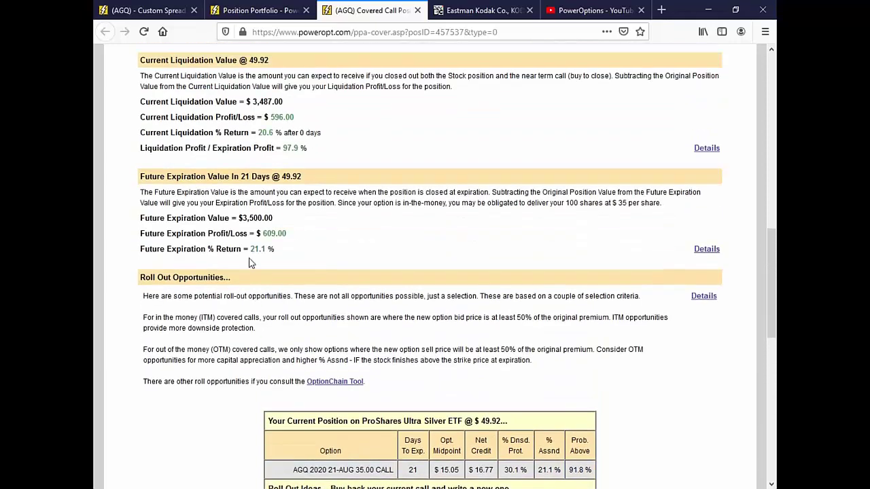
left_click_drag(248, 249, 277, 251)
Examine the 18-SEP roll-out calls with strikes from 38.00 to 43.00, highlighting strikes and the Prob. Above for 42.00 and 43.00
scroll(616, 411, "down", 10)
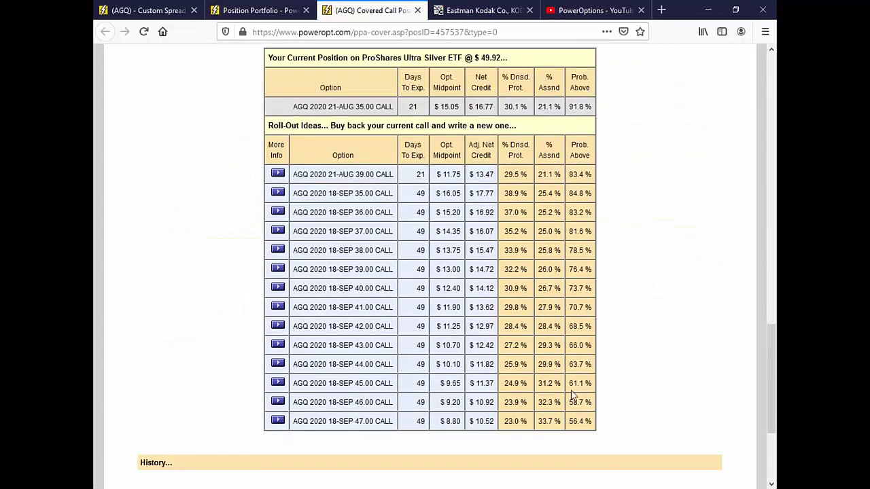
left_click_drag(343, 269, 460, 324)
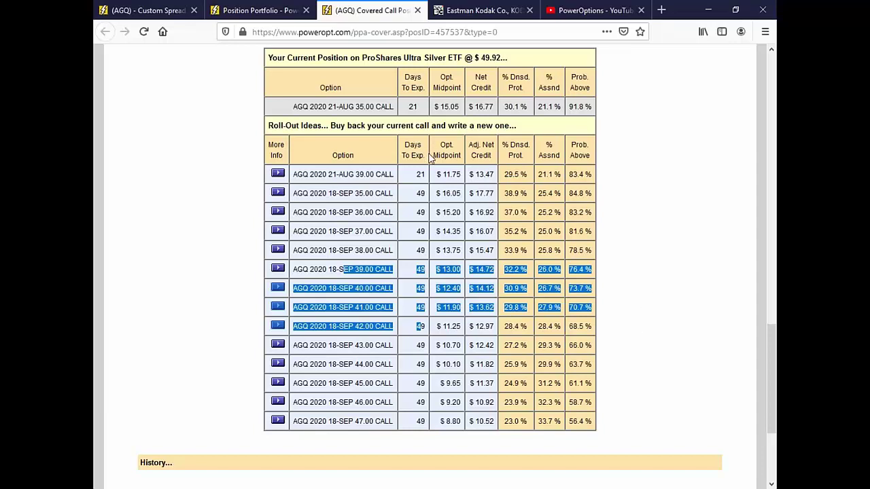
left_click_drag(353, 250, 390, 251)
left_click_drag(349, 288, 358, 288)
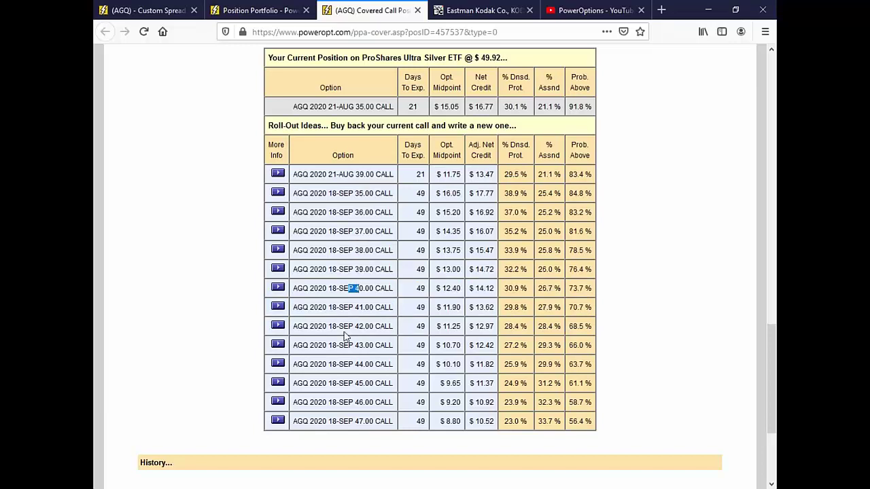
left_click_drag(348, 333, 406, 330)
left_click_drag(348, 345, 392, 345)
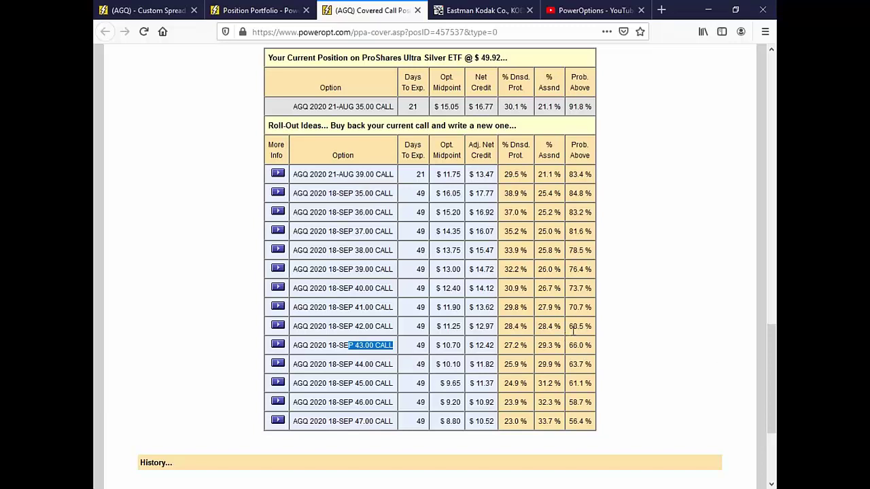
left_click_drag(574, 326, 630, 352)
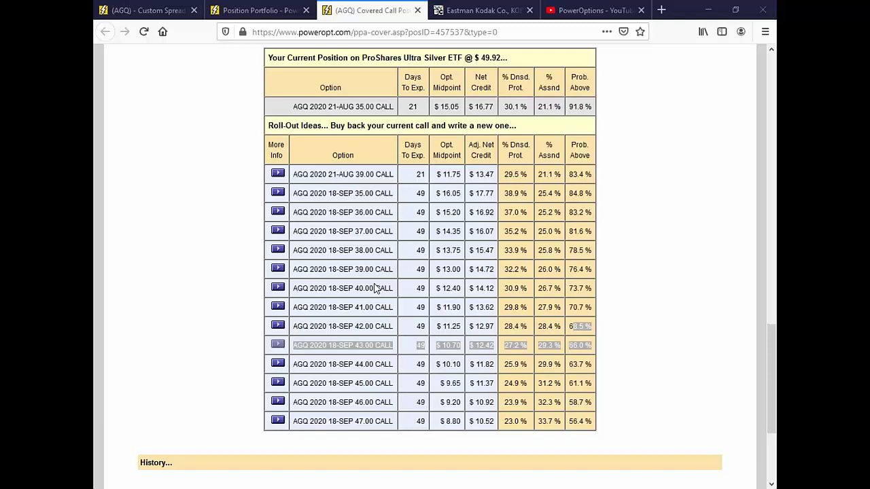
left_click(612, 215)
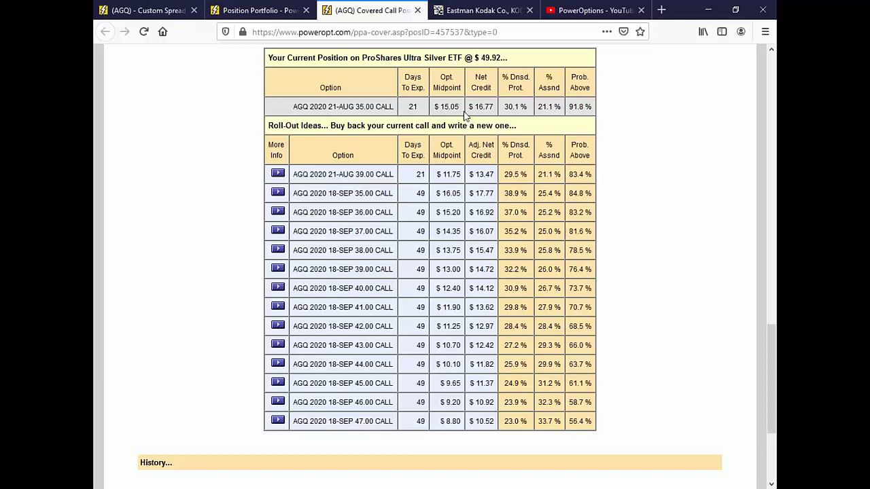
Compare the current call's midpoint with the 18-SEP 37.00 and 40.00 calls' adjusted net credit and % Assnd
left_click_drag(434, 107, 460, 107)
left_click_drag(469, 232, 512, 234)
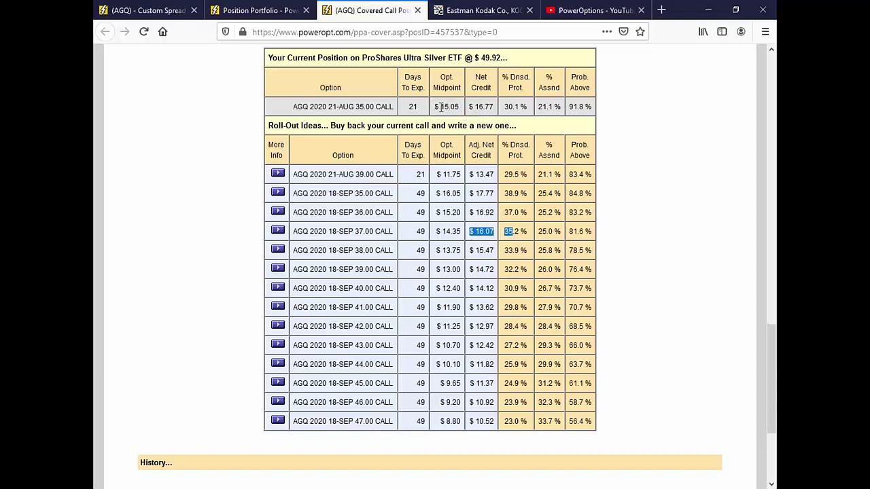
left_click_drag(439, 107, 460, 107)
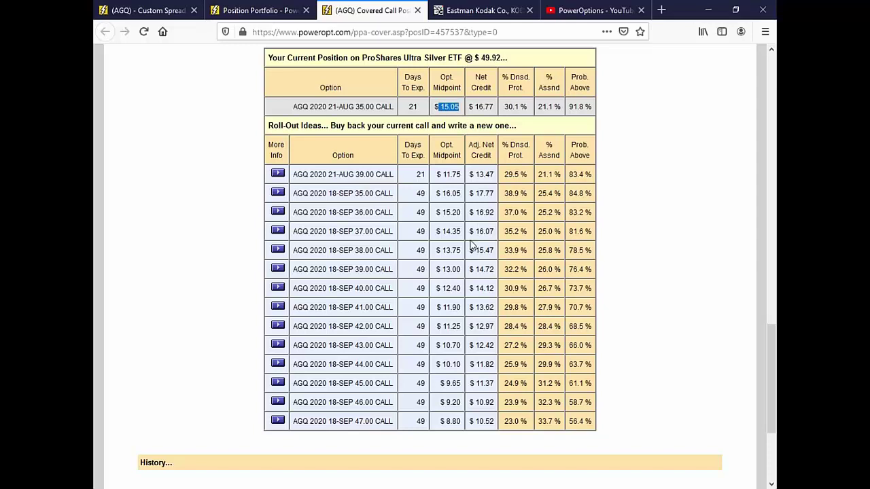
left_click_drag(468, 232, 494, 240)
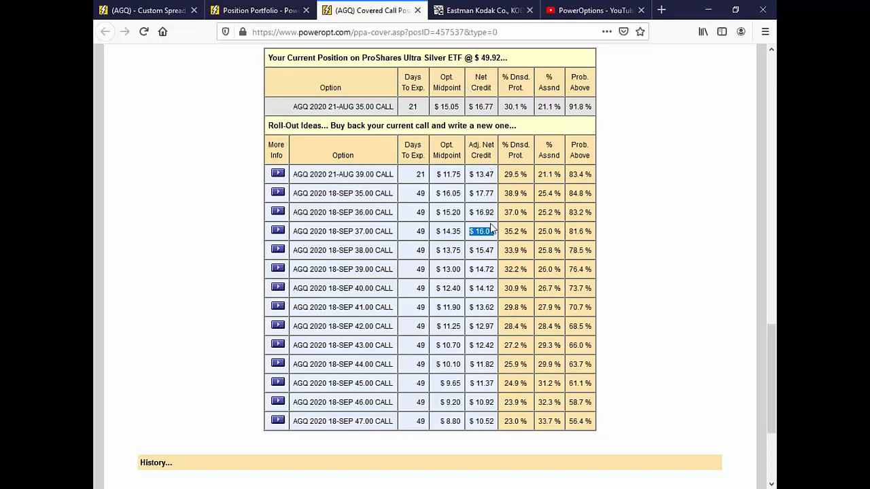
left_click_drag(540, 231, 561, 231)
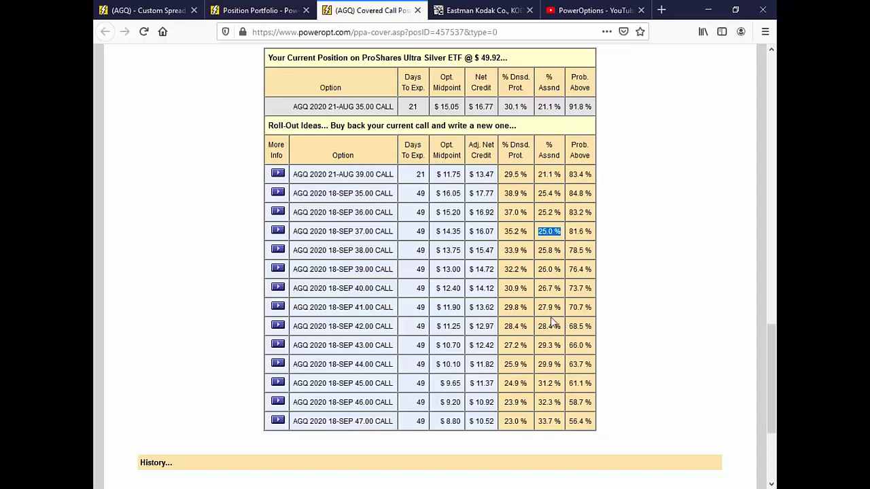
left_click_drag(443, 291, 562, 301)
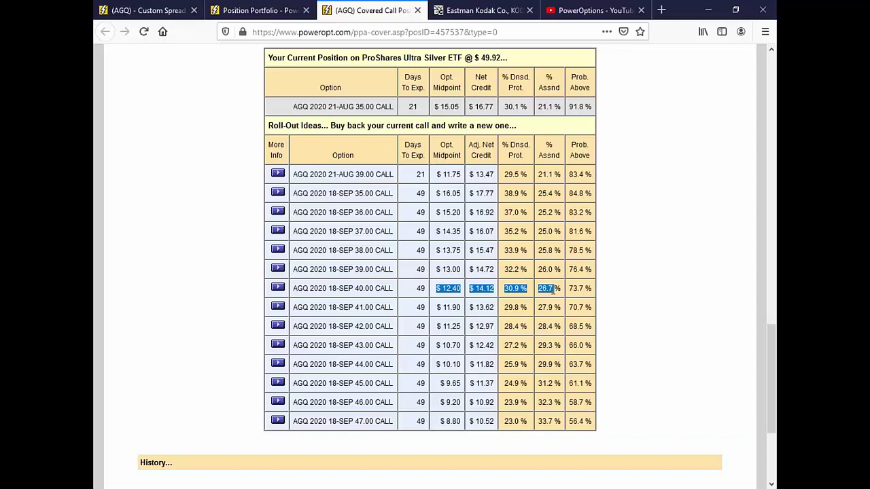
left_click(552, 290)
Weigh the 18-SEP 35.00 and 36.00 rolls against the current call's midpoint, and check the 21-AUG 39.00 call's days to expiration
left_click_drag(470, 192, 493, 193)
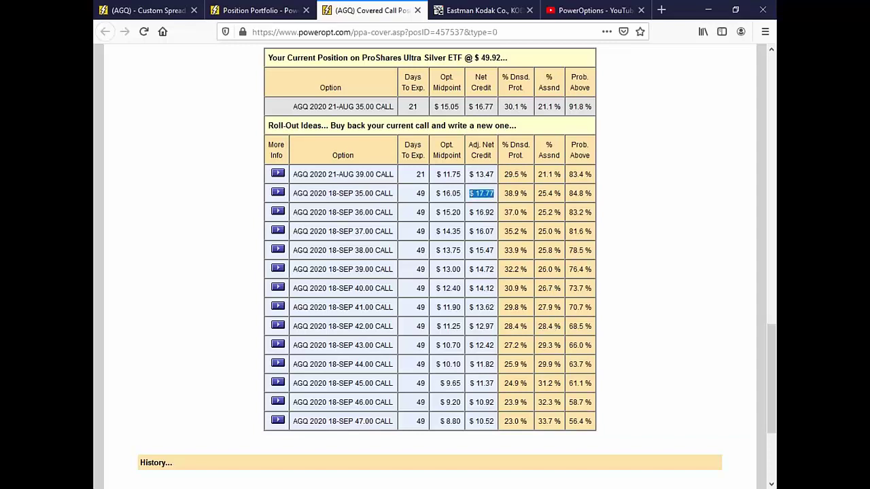
double_click(449, 106)
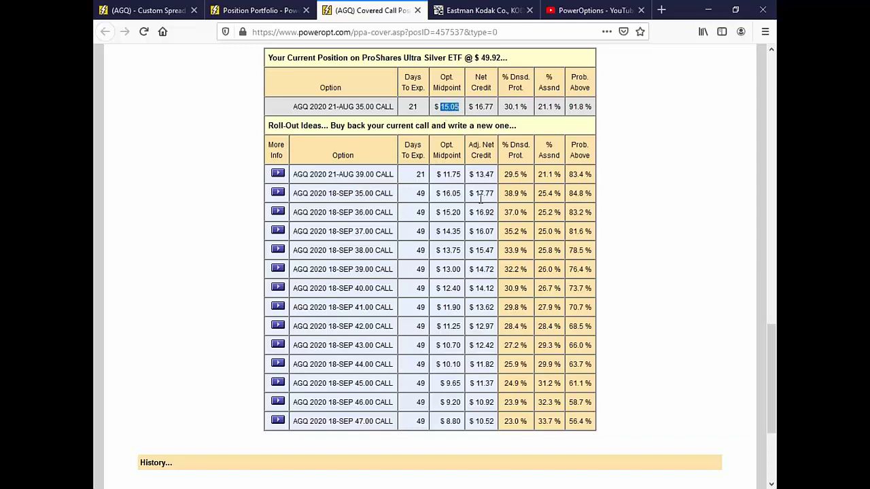
left_click_drag(475, 212, 561, 235)
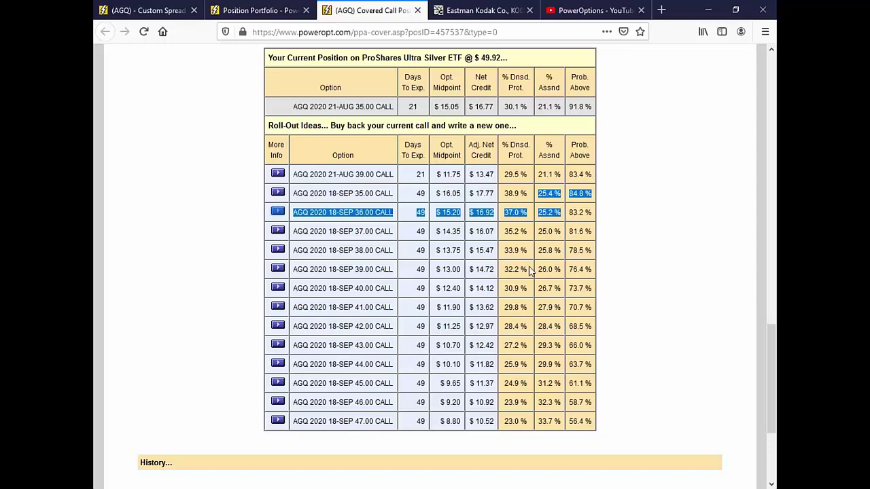
left_click(558, 213)
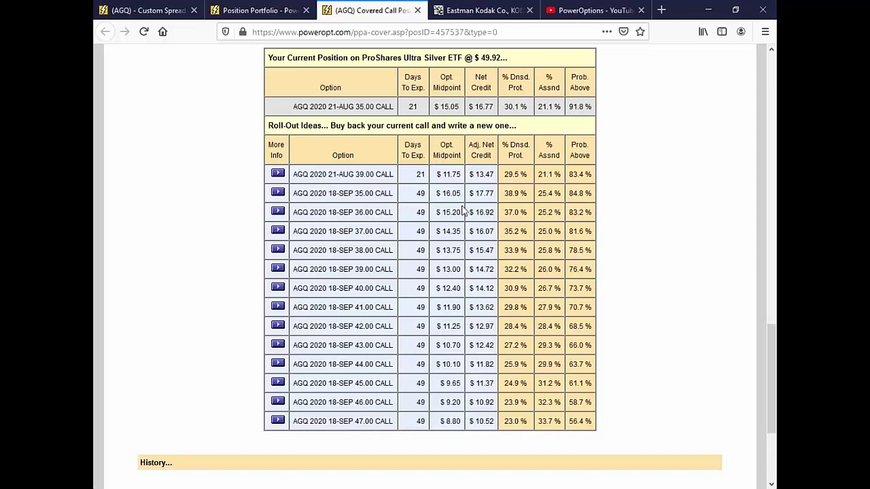
left_click_drag(440, 213, 595, 227)
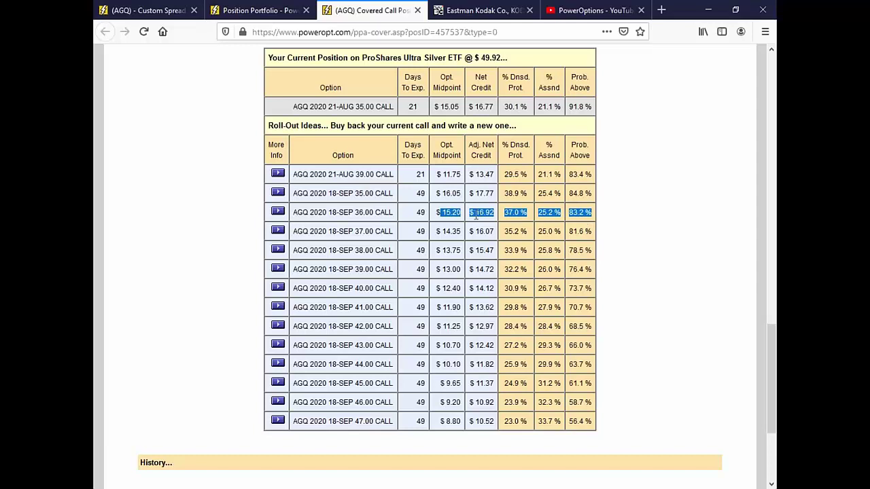
left_click(419, 214)
left_click_drag(413, 175, 434, 183)
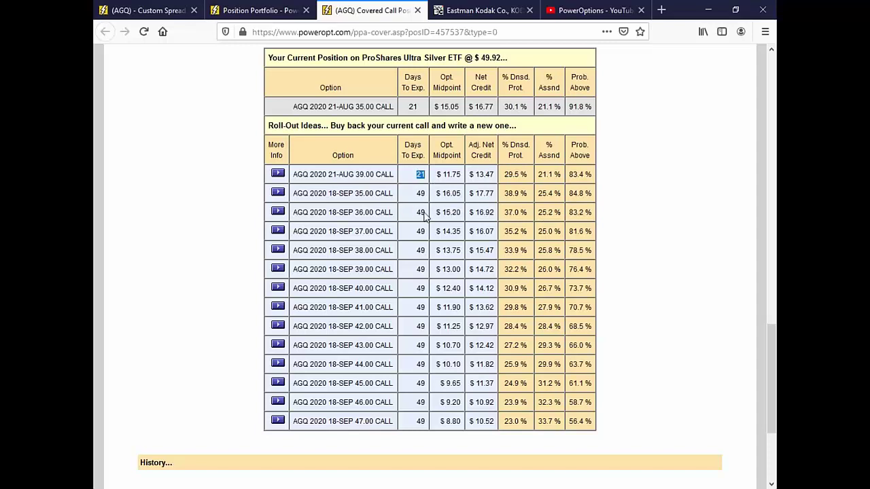
Review the 18-SEP 36.00 call's days to expiration and downside protection, then the 41.00 call's downside protection and % Assnd
left_click_drag(415, 212, 432, 217)
left_click_drag(492, 216, 536, 230)
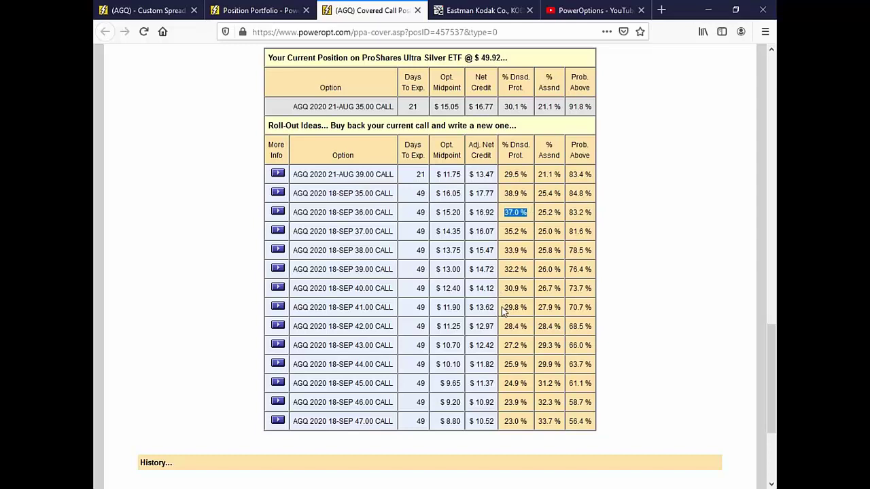
left_click_drag(503, 310, 565, 310)
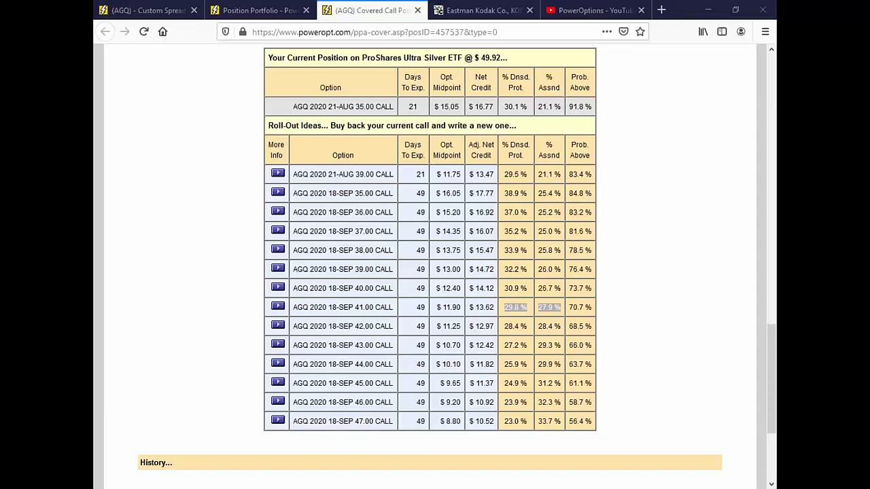
left_click(709, 245)
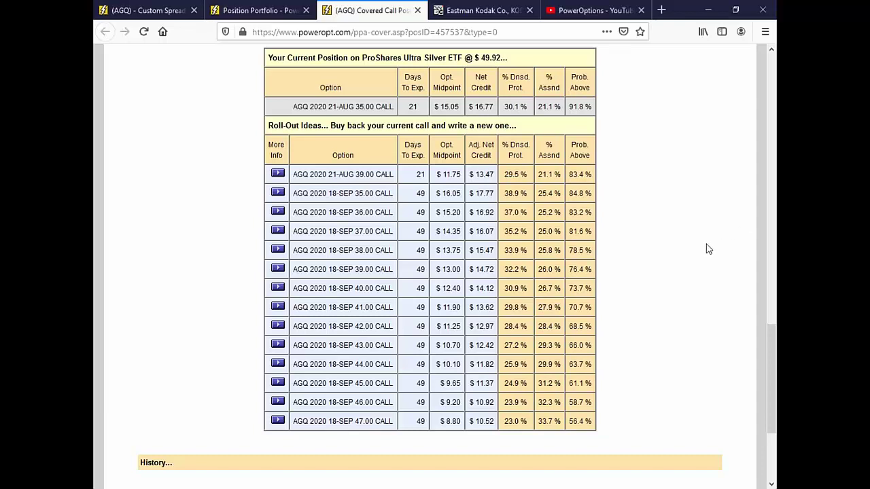
Close the AGQ covered call position analysis and return to the portfolio page
scroll(693, 302, "up", 10)
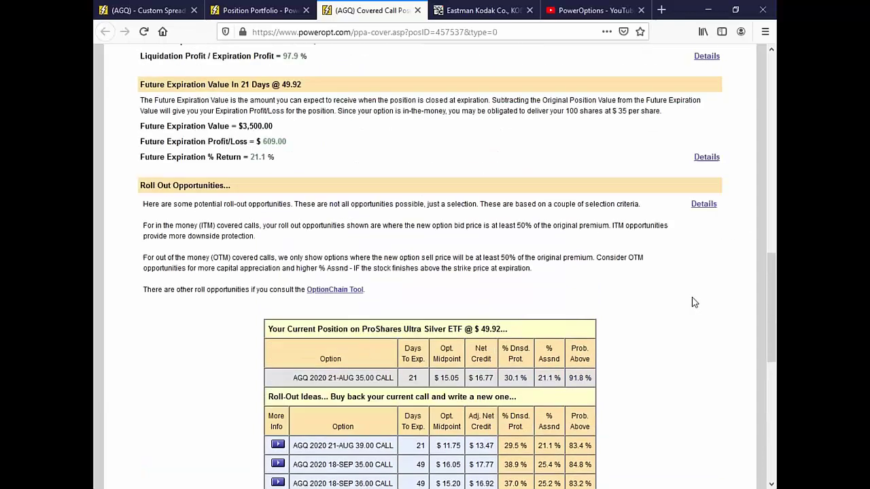
scroll(611, 333, "up", 5)
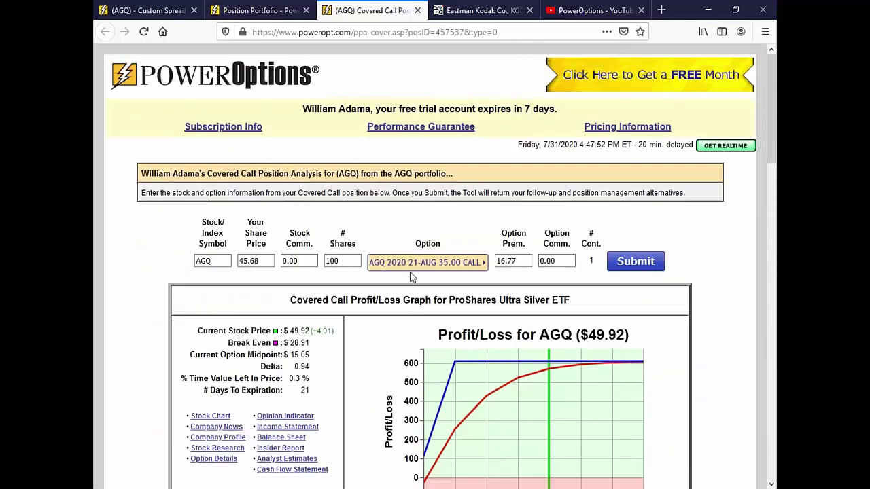
left_click(417, 10)
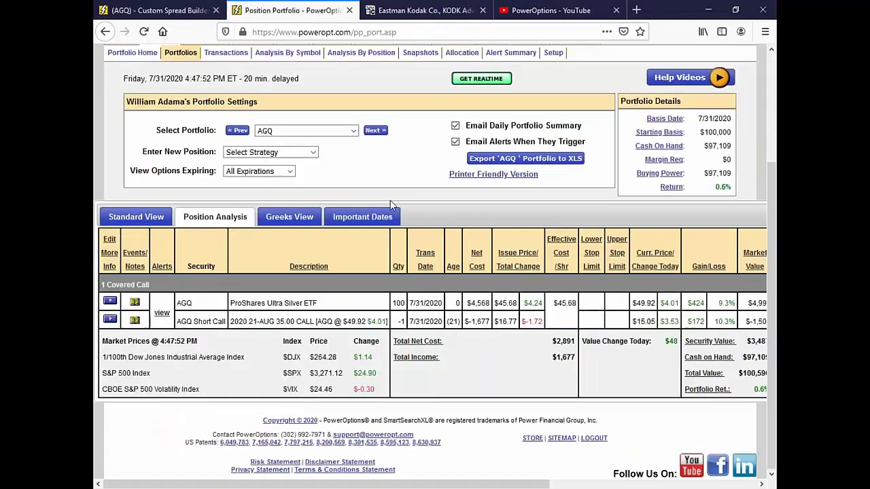
scroll(382, 189, "up", 3)
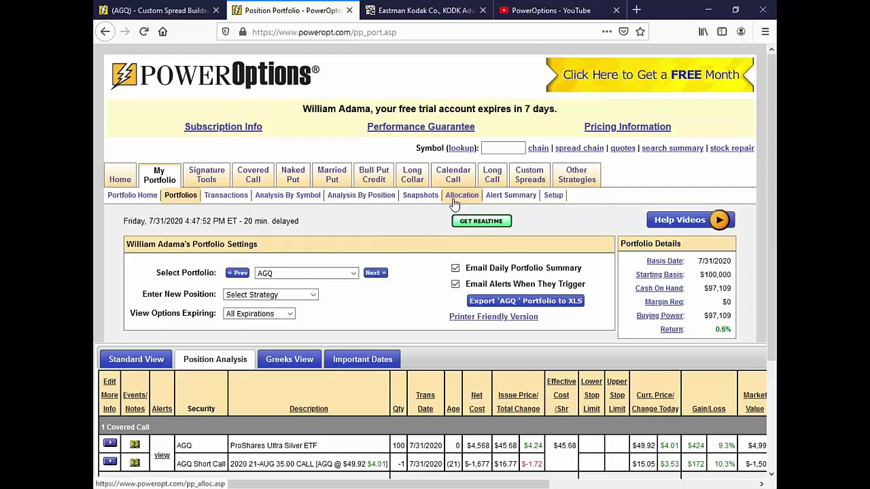
Open the Married Put search and bring up its results table
left_click(340, 178)
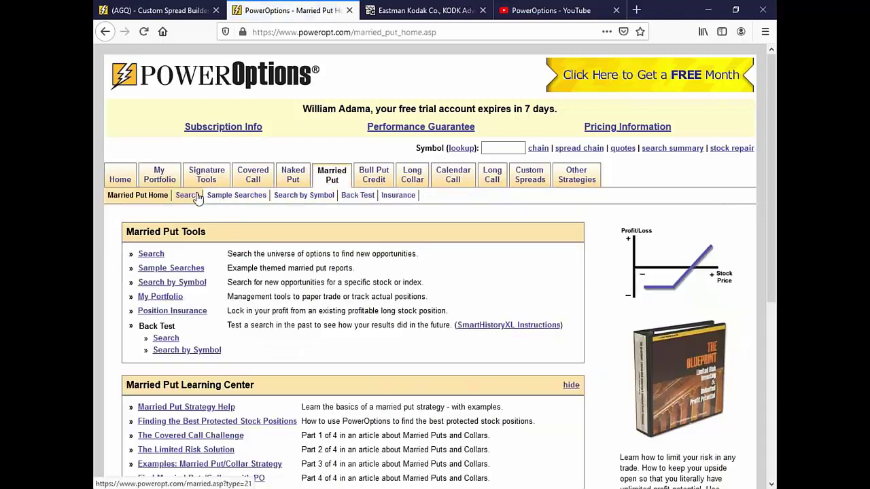
left_click(195, 195)
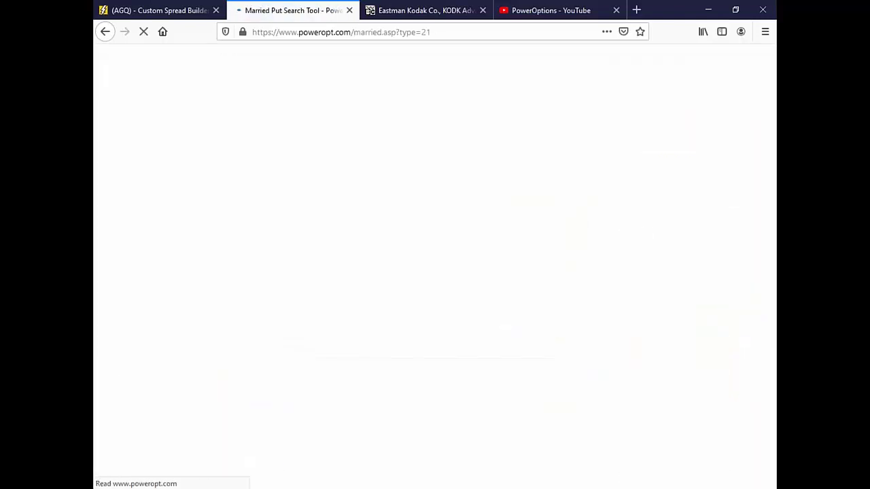
scroll(453, 291, "down", 3)
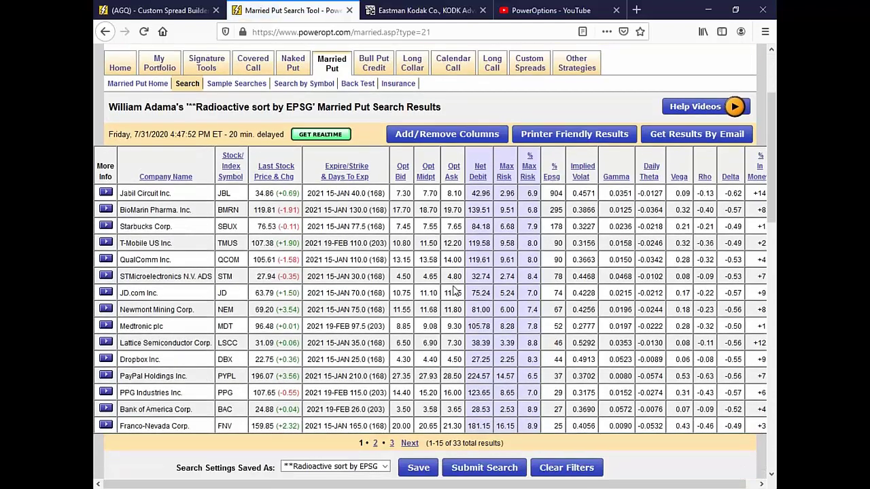
Examine the % Max Risk column in the married put results and highlight candidates such as JD.com, Dropbox, PPG and PayPal
left_click_drag(524, 193, 546, 426)
left_click(652, 460)
left_click_drag(123, 291, 159, 292)
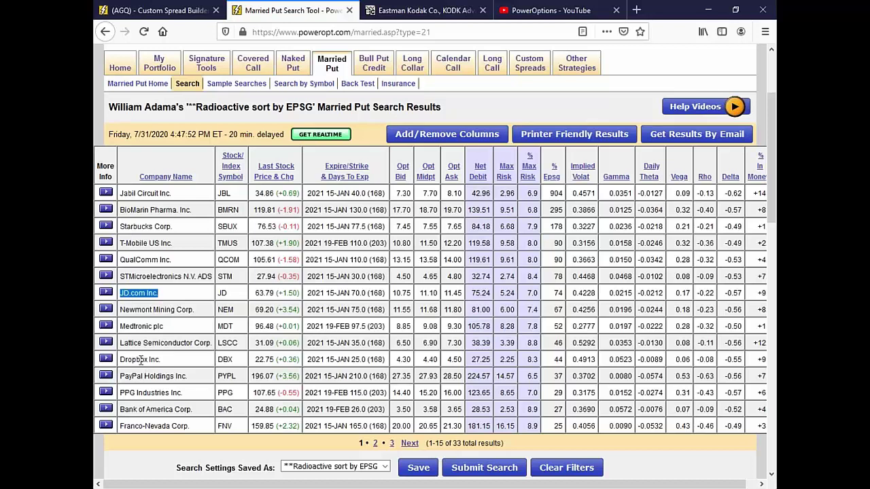
left_click_drag(140, 360, 178, 362)
left_click_drag(161, 398, 202, 397)
left_click_drag(155, 376, 188, 376)
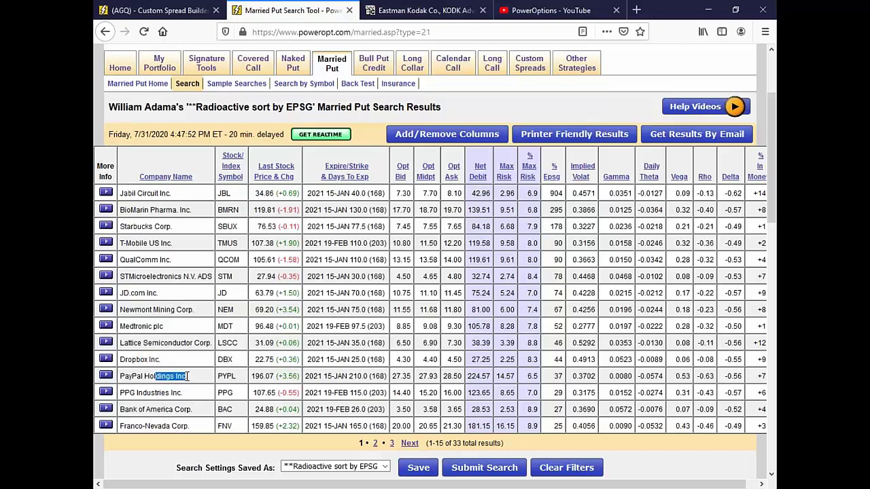
Open the married put Search by Symbol tool and enter TNA as the stock symbol
scroll(181, 391, "up", 1)
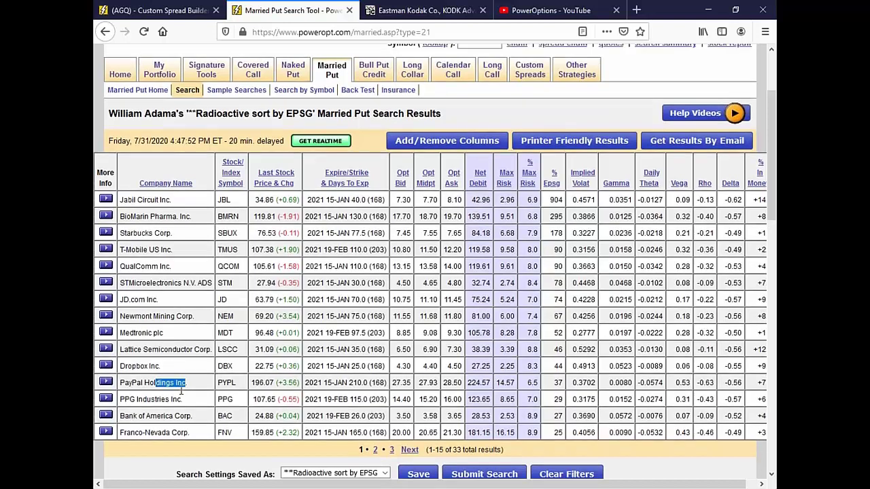
scroll(180, 391, "up", 3)
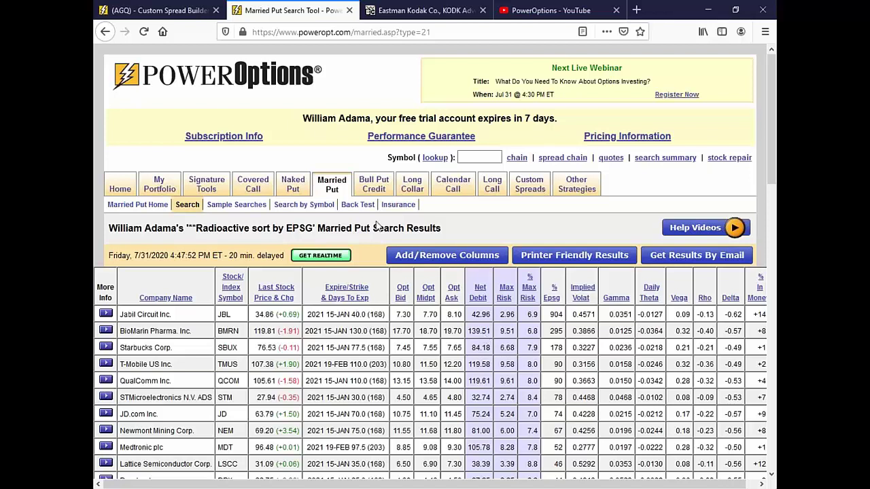
left_click(304, 204)
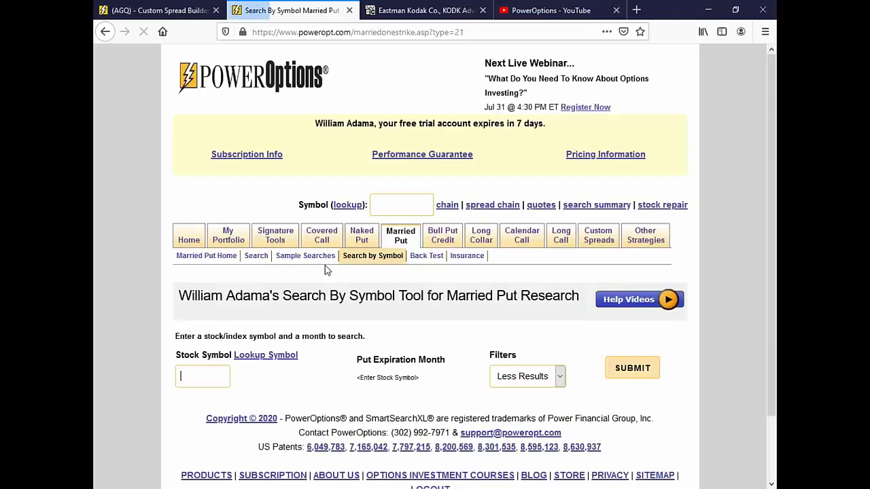
left_click(201, 378)
type("T")
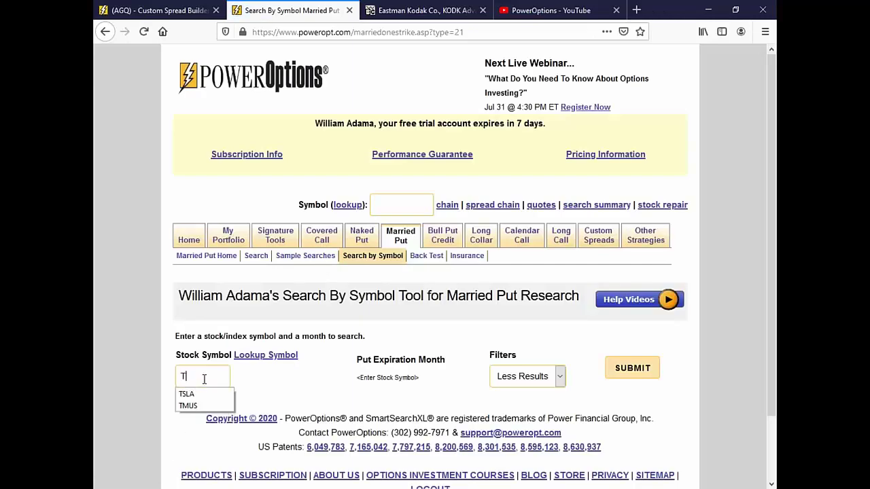
type("NA")
Run the symbol search with put expiration Mar 19 2021 and the More Results filter
left_click(401, 376)
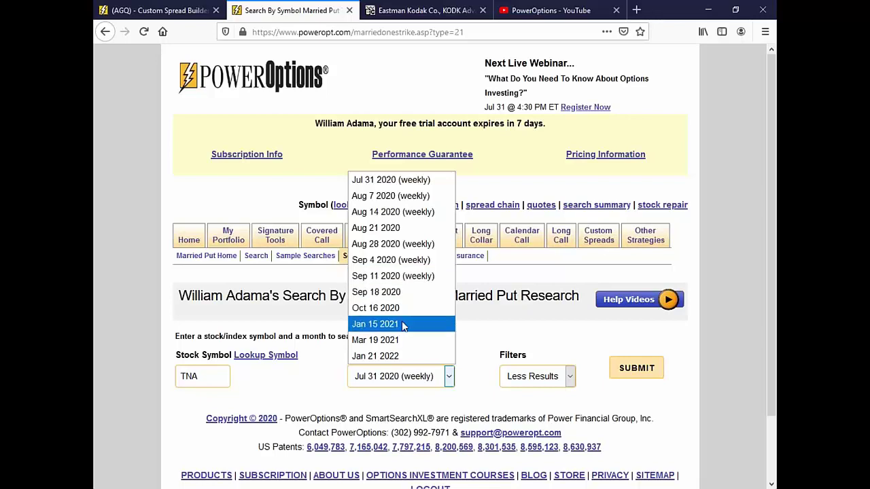
left_click(399, 339)
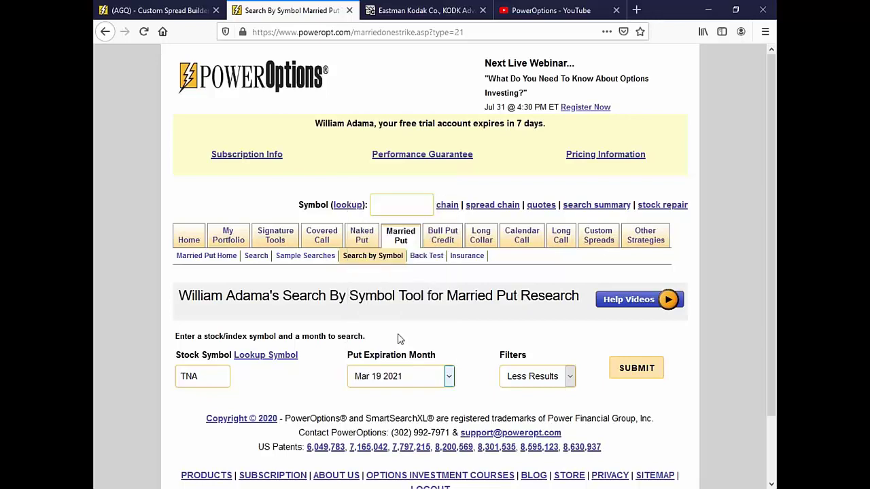
left_click(546, 385)
left_click(530, 410)
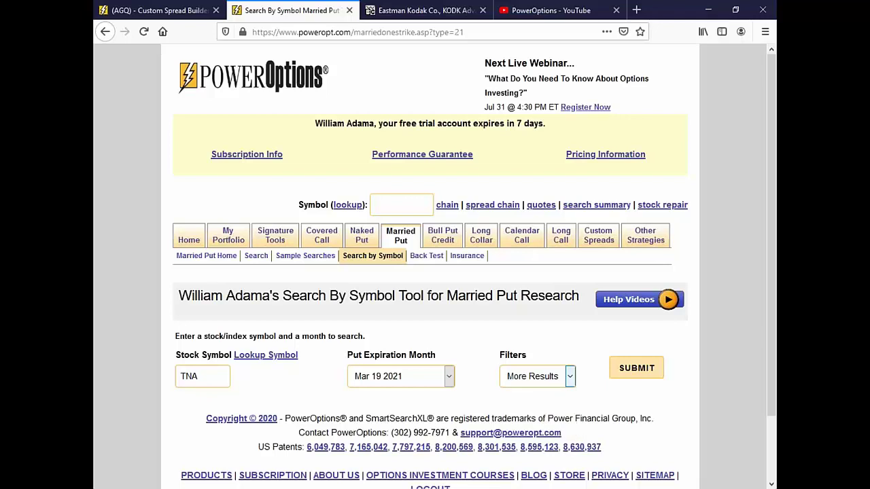
left_click(636, 368)
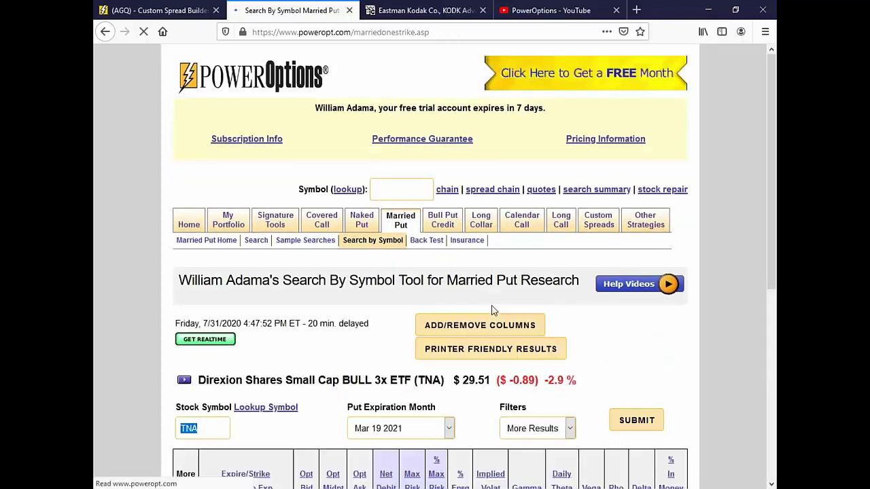
Compare the TNA share price with the 19-MAR 35.0 and 30.0 put strikes in the results, highlighting each
scroll(493, 310, "down", 3)
scroll(376, 322, "down", 2)
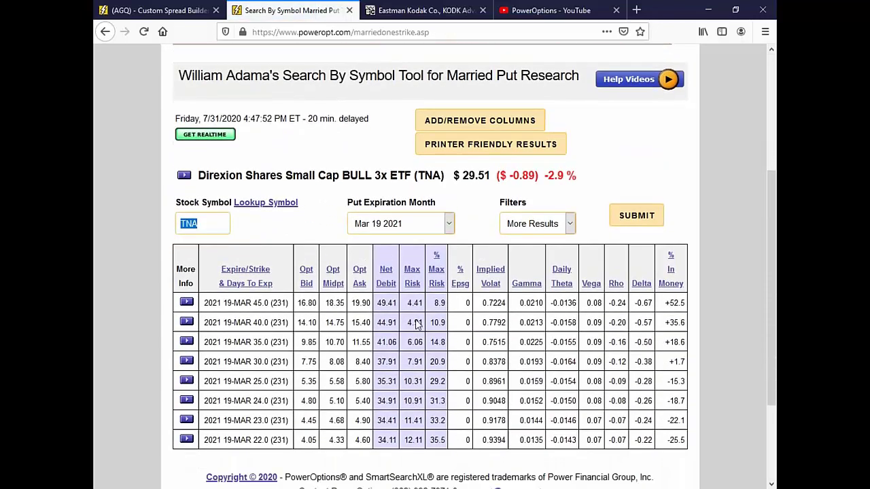
scroll(376, 322, "up", 1)
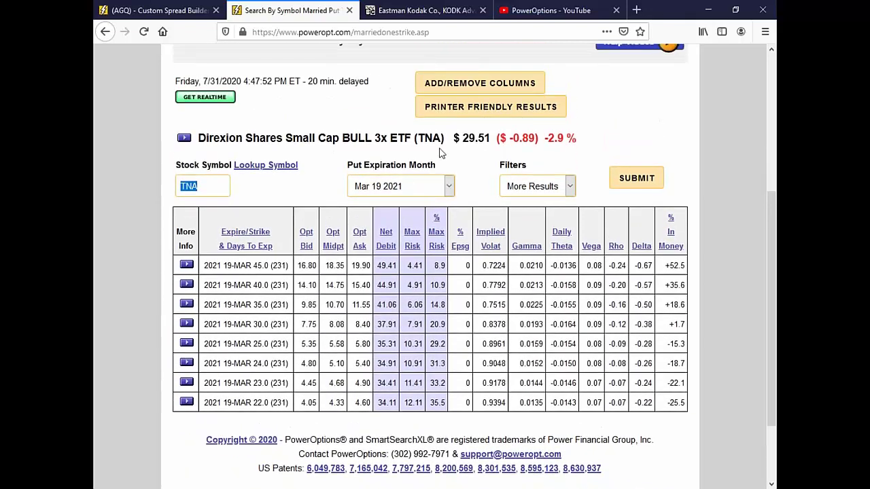
left_click_drag(417, 138, 436, 138)
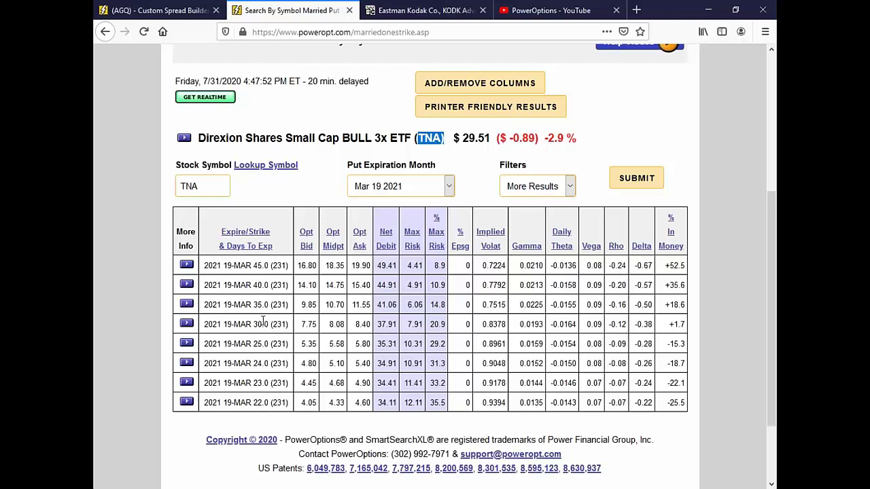
left_click_drag(246, 305, 292, 324)
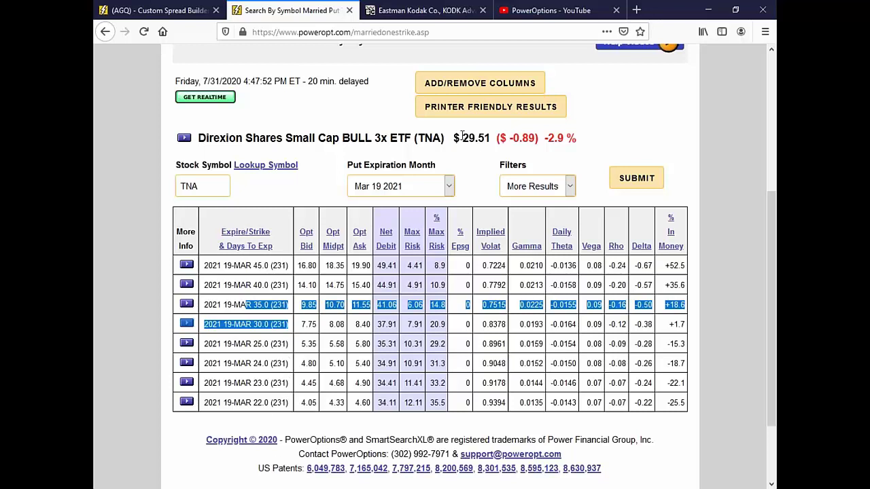
left_click_drag(462, 136, 490, 139)
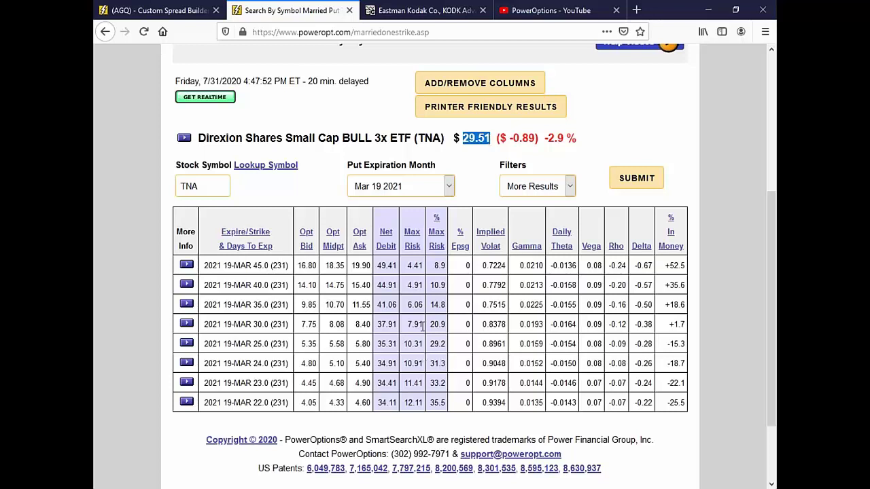
Compare the % Max Risk of the TNA 19-MAR 35.0, 40.0 and 45.0 puts
left_click_drag(430, 307, 450, 309)
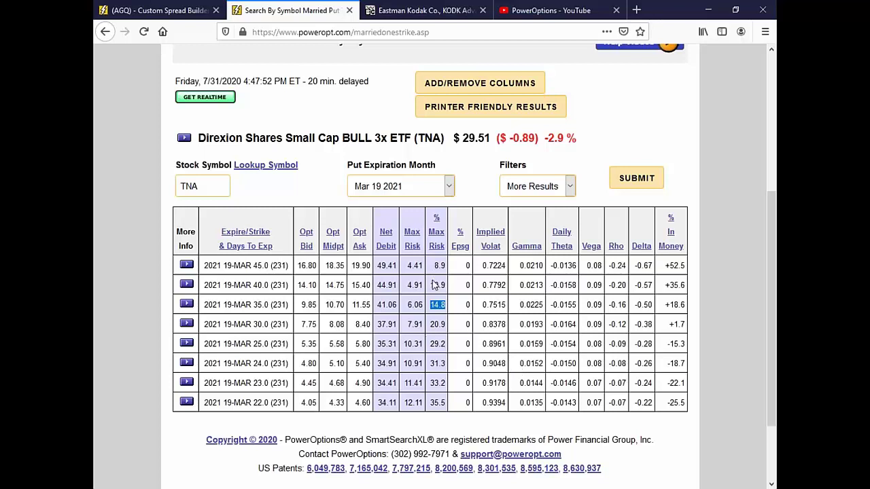
left_click_drag(430, 285, 445, 285)
left_click_drag(250, 265, 443, 266)
left_click(487, 282)
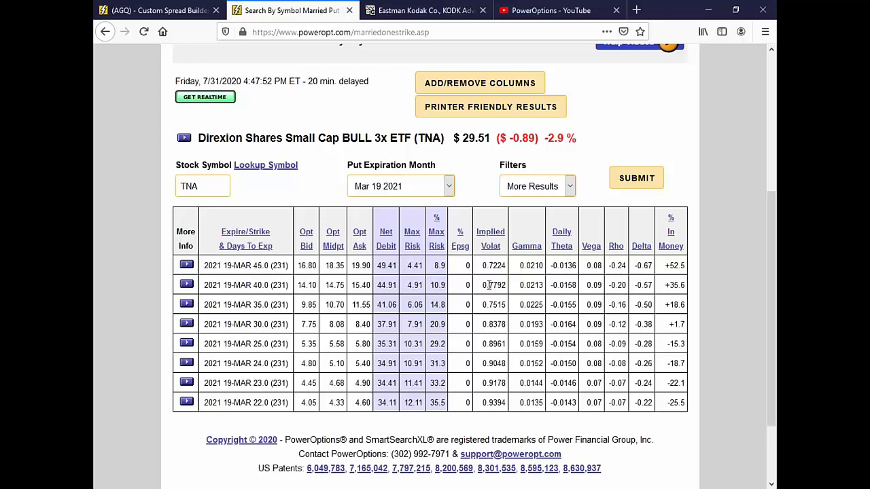
Open the Profit/Loss Chart analysis for the TNA 19-MAR 35.0 married put and highlight its % Max Risk
left_click(189, 304)
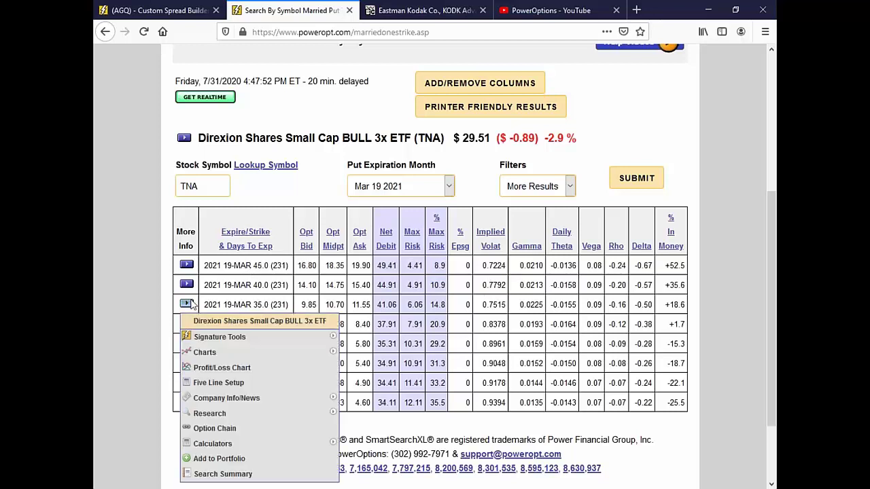
left_click(224, 367)
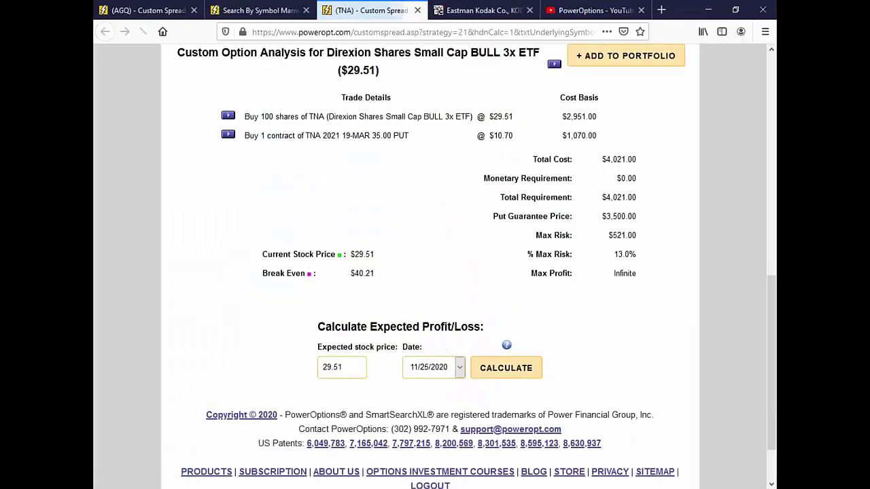
scroll(464, 328, "up", 2)
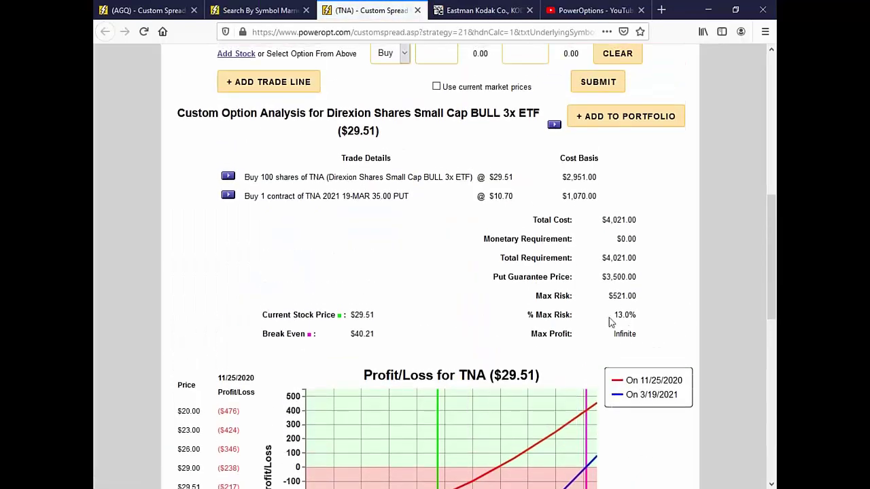
left_click_drag(610, 315, 636, 312)
Expand TNA's August 14 2020 option chain and check the bid and ask prices of the 30.00 and 35.00 calls
scroll(577, 338, "up", 5)
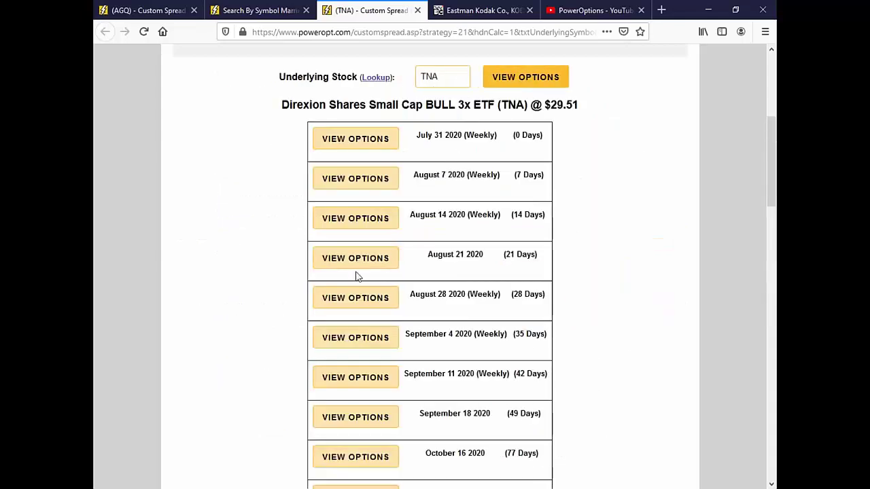
left_click(371, 223)
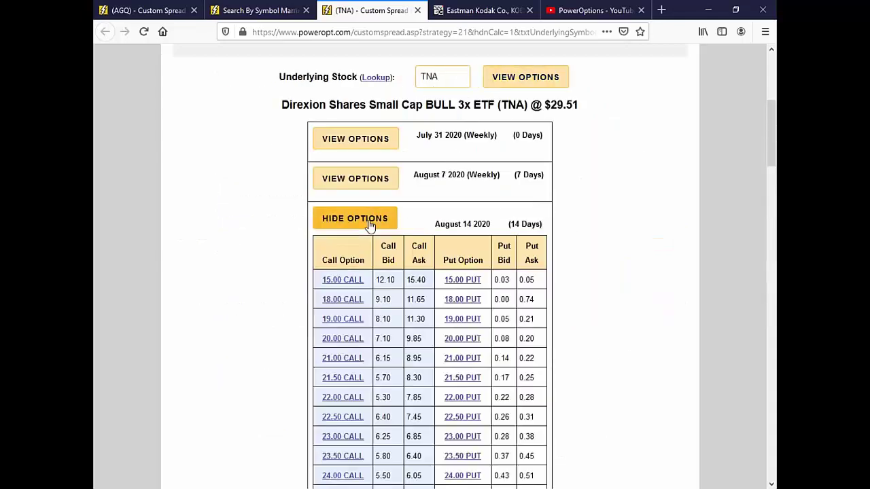
scroll(355, 250, "down", 5)
scroll(353, 255, "down", 3)
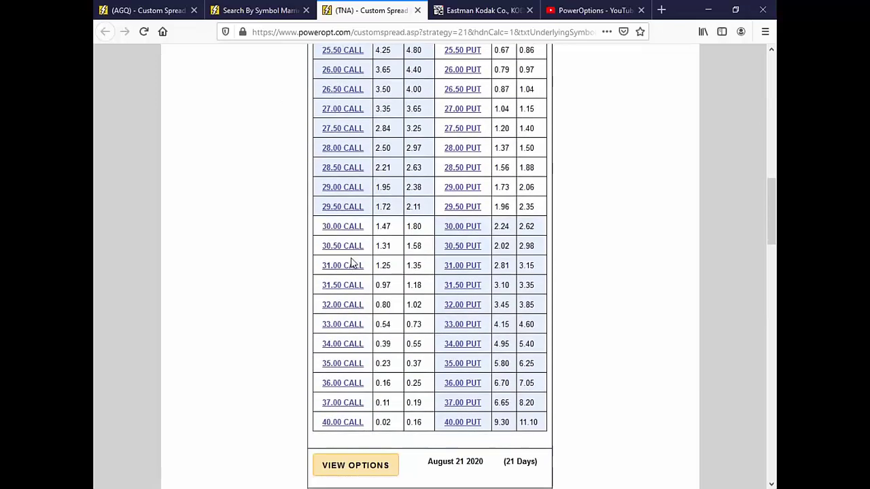
double_click(378, 226)
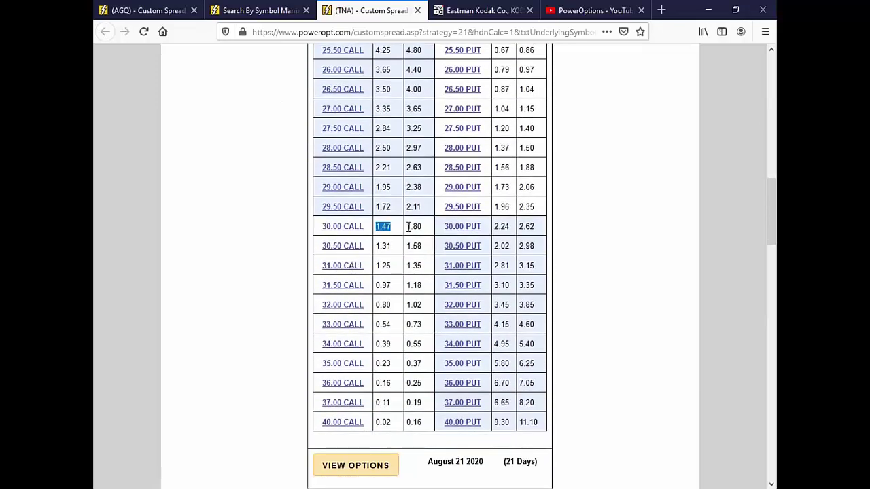
left_click(377, 365)
left_click_drag(377, 364, 427, 365)
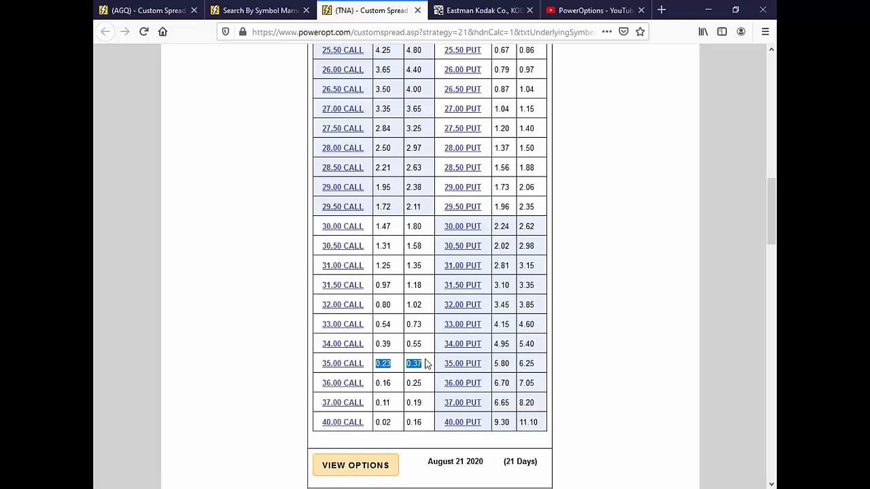
Add the TNA 14-AUG 35.00 call to the married put as a Sell of 1 contract and submit the trade
left_click(351, 368)
scroll(459, 396, "down", 8)
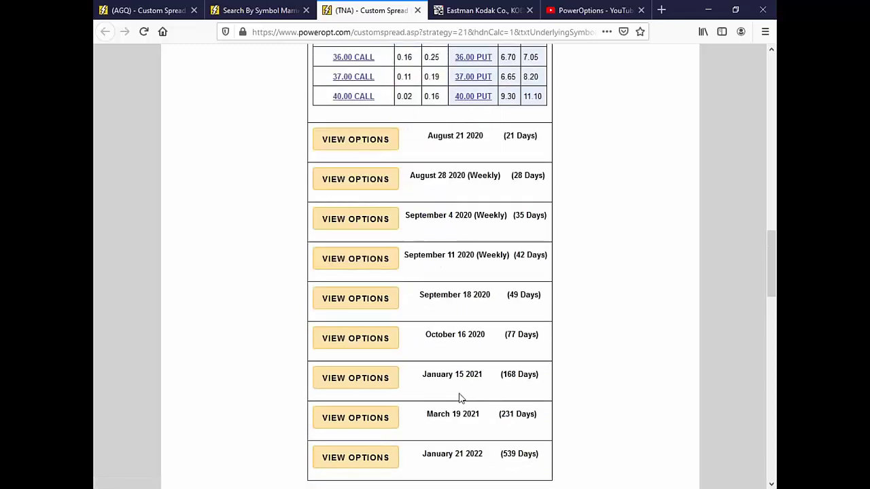
left_click(403, 345)
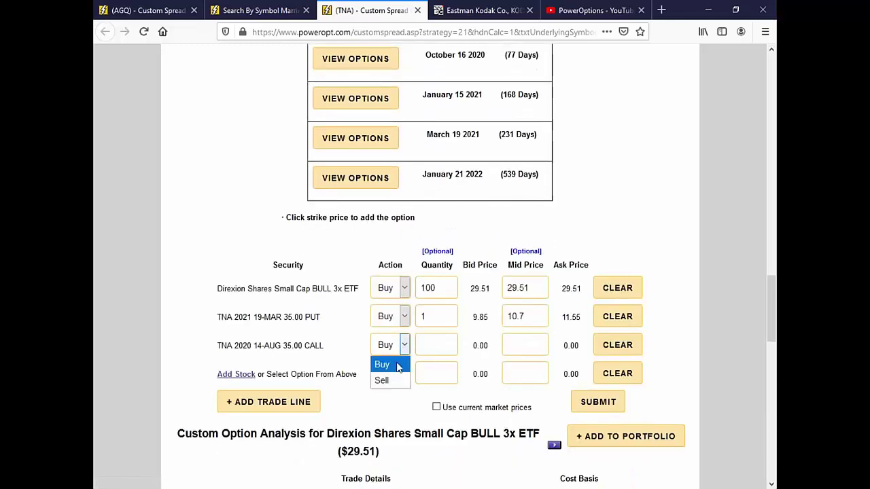
left_click(390, 378)
left_click(436, 345)
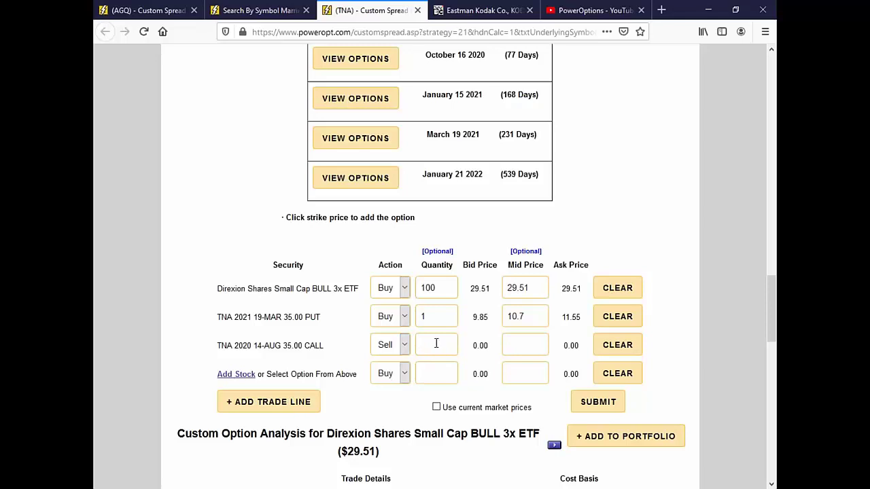
type("1")
left_click(598, 406)
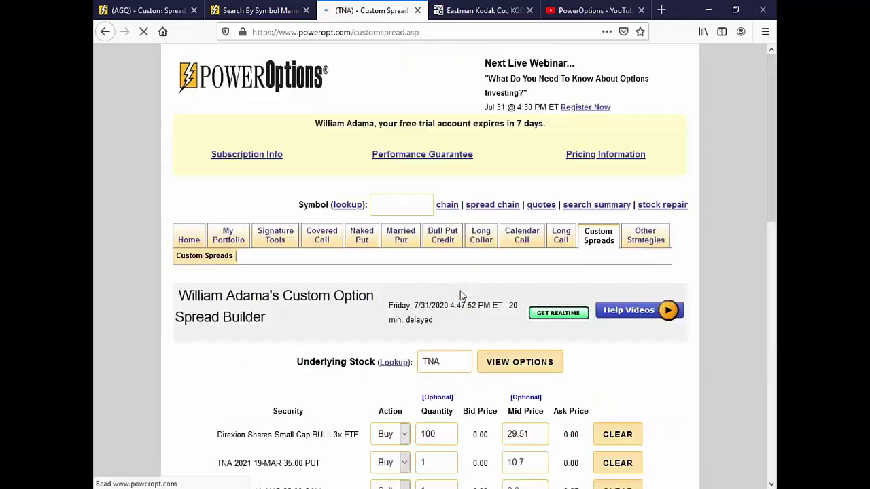
Examine the updated TNA Profit/Loss chart near 32.50 and 35, and highlight the position's % Return and % Max Risk
scroll(460, 299, "down", 10)
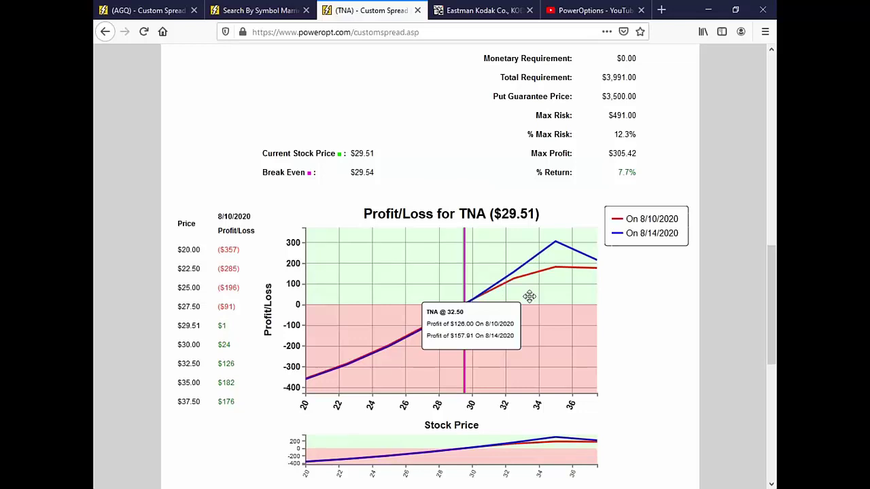
mouse_move(562, 252)
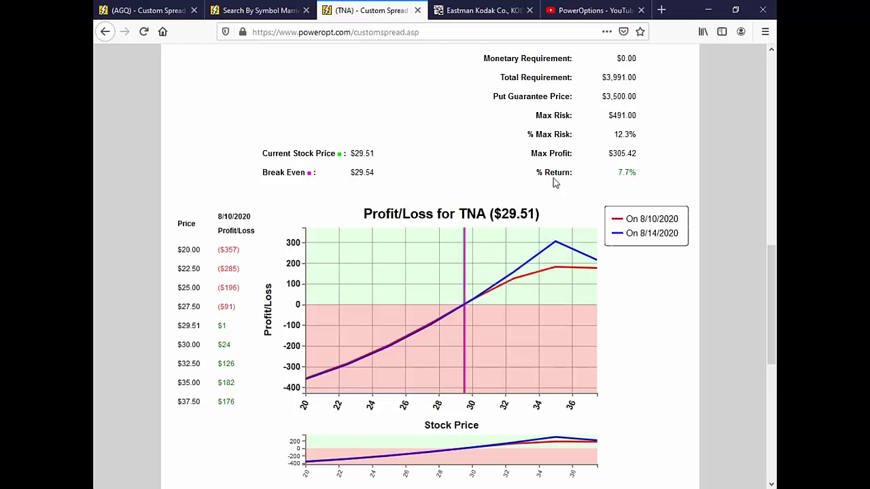
left_click_drag(535, 173, 652, 177)
mouse_move(553, 252)
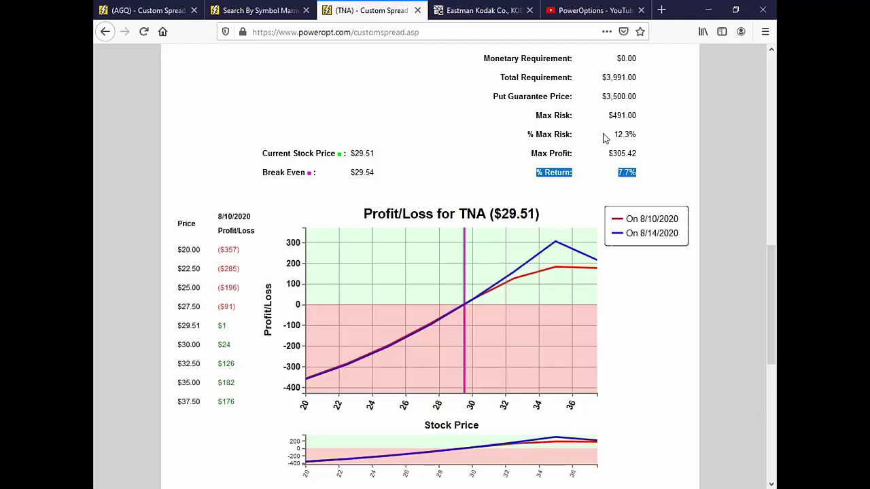
left_click_drag(613, 134, 650, 134)
Open TNA's chart in BigCharts, review its three-month price action and indicators, and close the chart
scroll(588, 386, "up", 5)
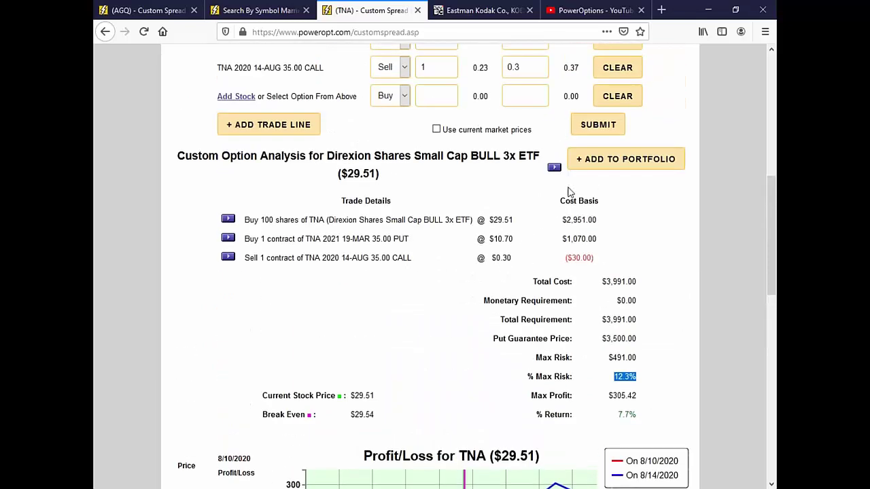
left_click(554, 167)
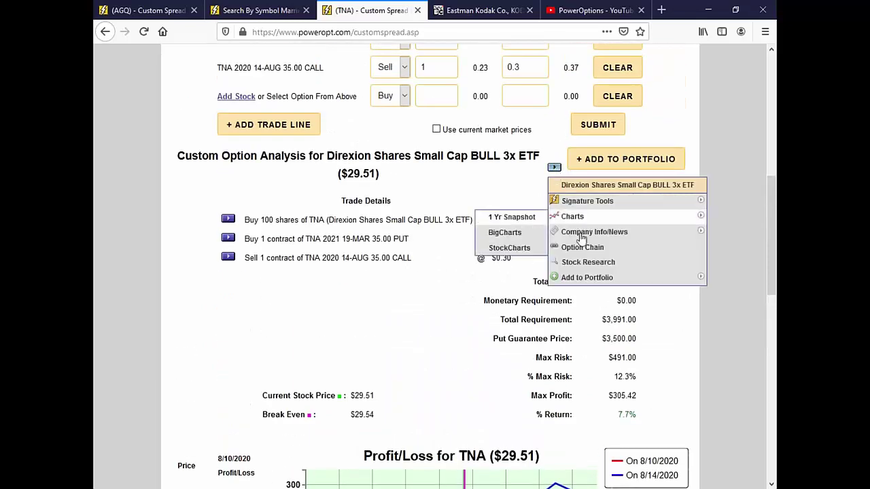
mouse_move(579, 221)
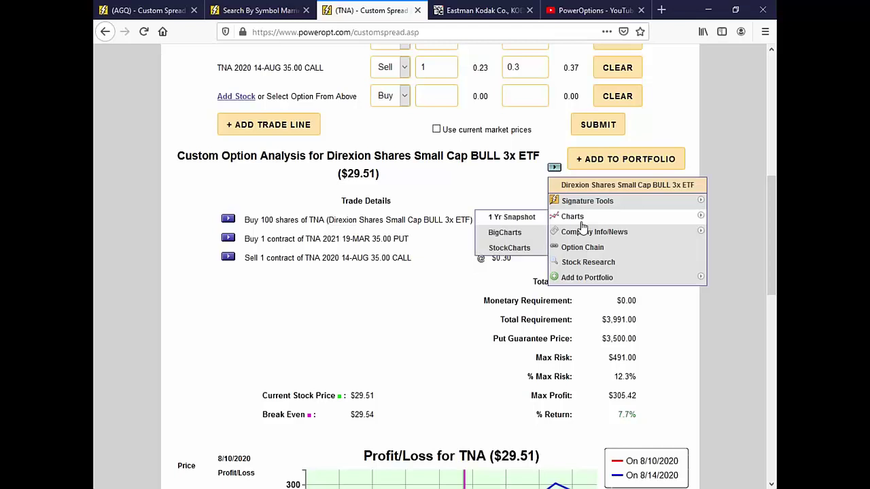
left_click(514, 233)
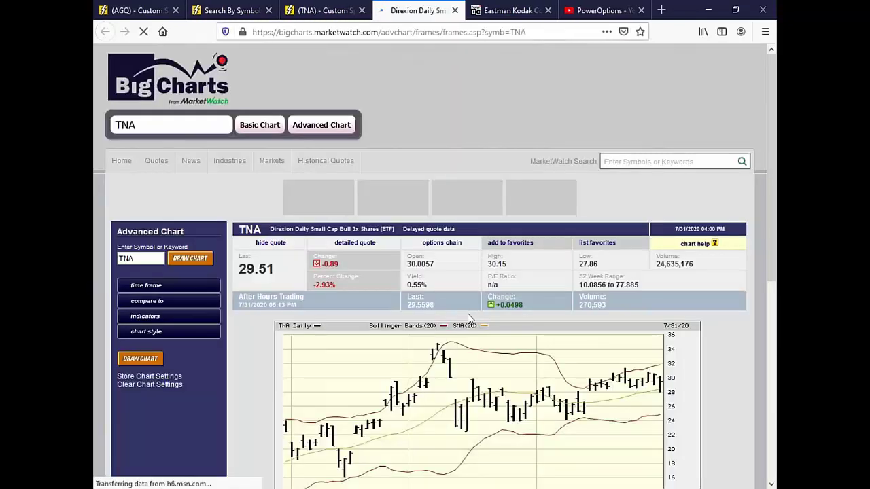
scroll(466, 319, "down", 3)
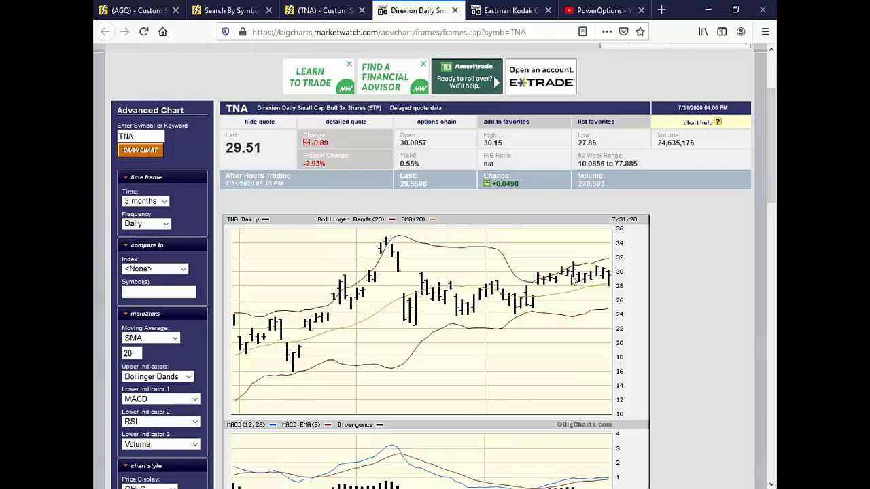
scroll(574, 280, "down", 2)
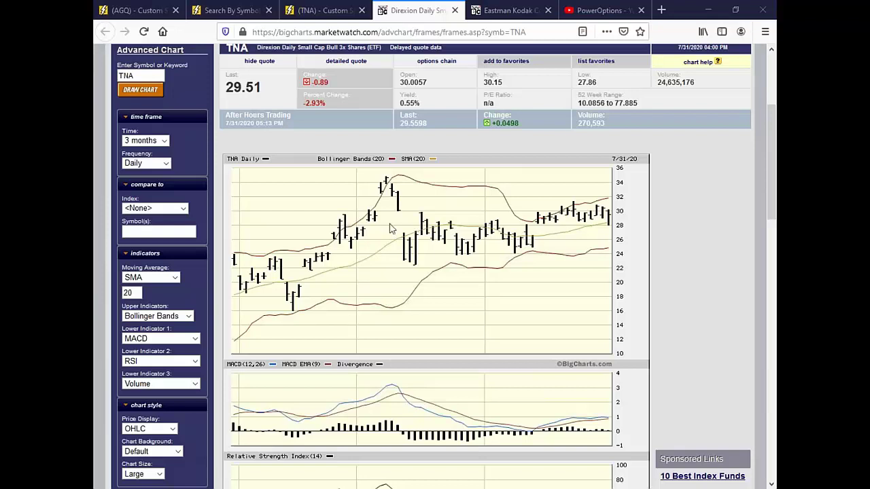
scroll(319, 258, "up", 3)
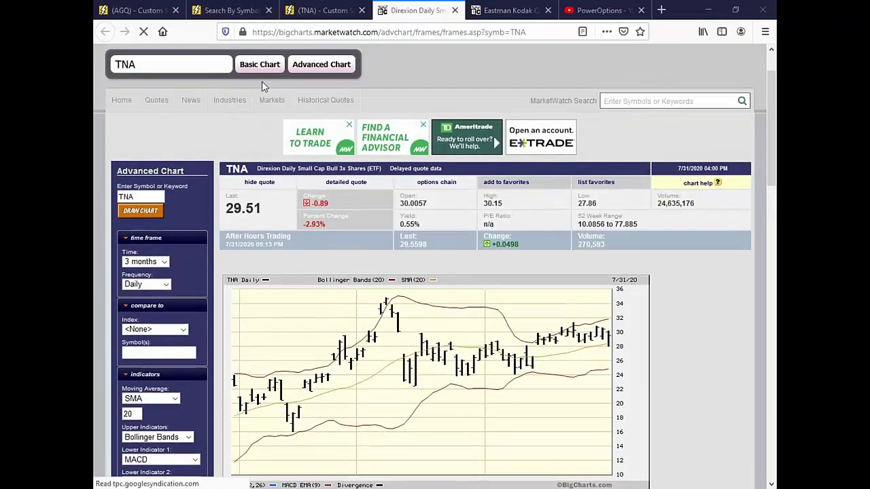
left_click(455, 10)
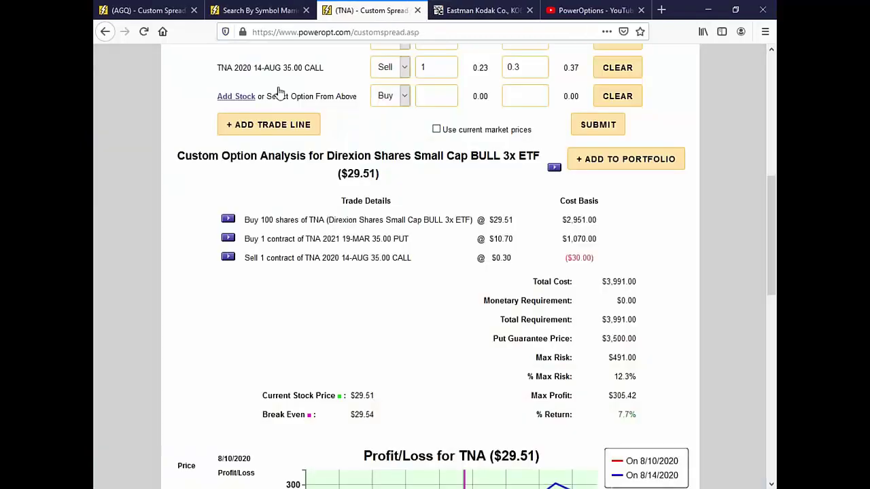
Replace KODK with AGQ in the open BigCharts page, draw its chart, and review the three-month daily prices and indicators
left_click(438, 13)
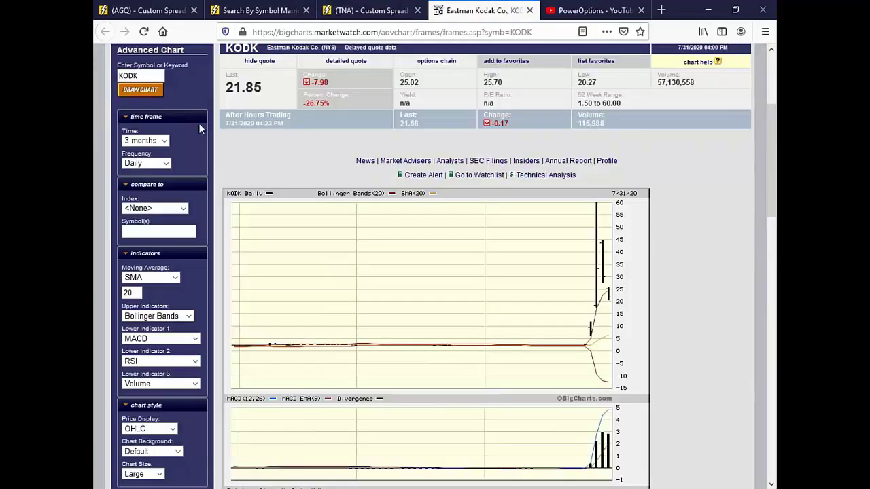
double_click(146, 77)
key("BackSpace")
type("AGQ")
left_click(156, 92)
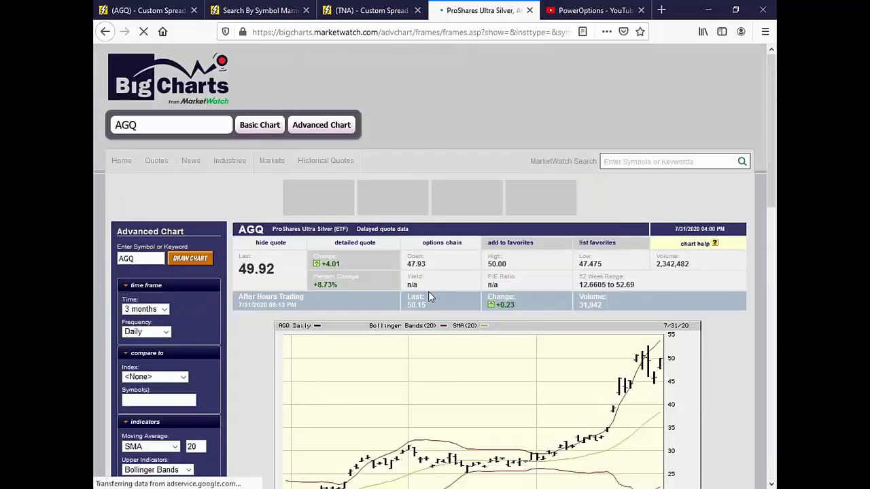
scroll(475, 292, "down", 3)
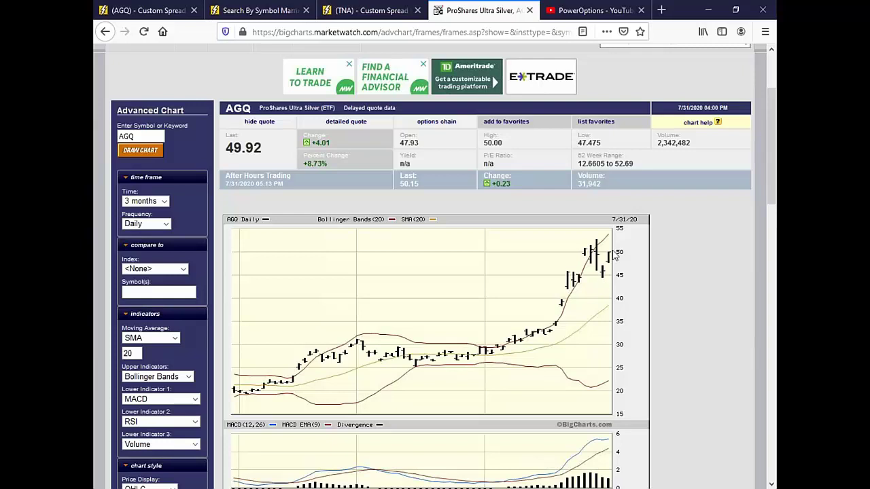
scroll(608, 262, "down", 3)
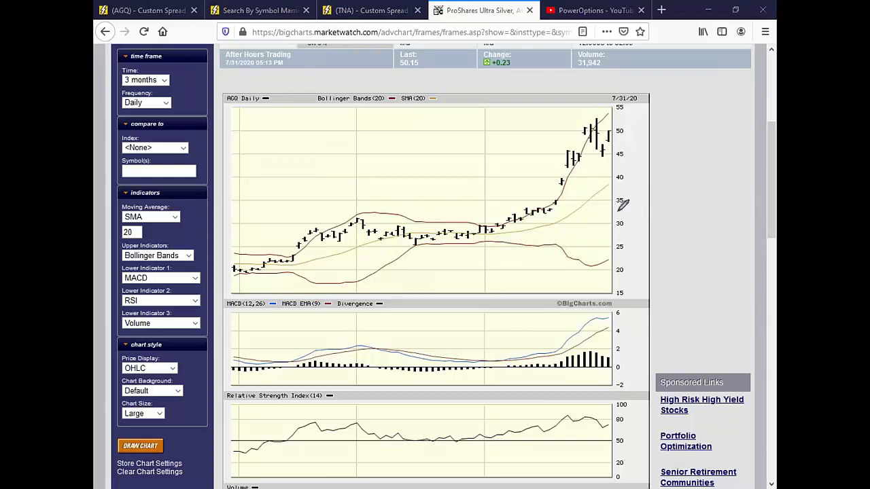
Mark AGQ's recent price climbs and pullback on the chart with freehand pen strokes, clearing the first set of marks before drawing again
mouse_move(520, 203)
left_mouse_down()
mouse_move(556, 193)
mouse_move(585, 204)
mouse_move(568, 148)
mouse_move(576, 148)
mouse_move(585, 120)
mouse_move(599, 120)
mouse_move(613, 149)
mouse_move(605, 159)
left_mouse_up()
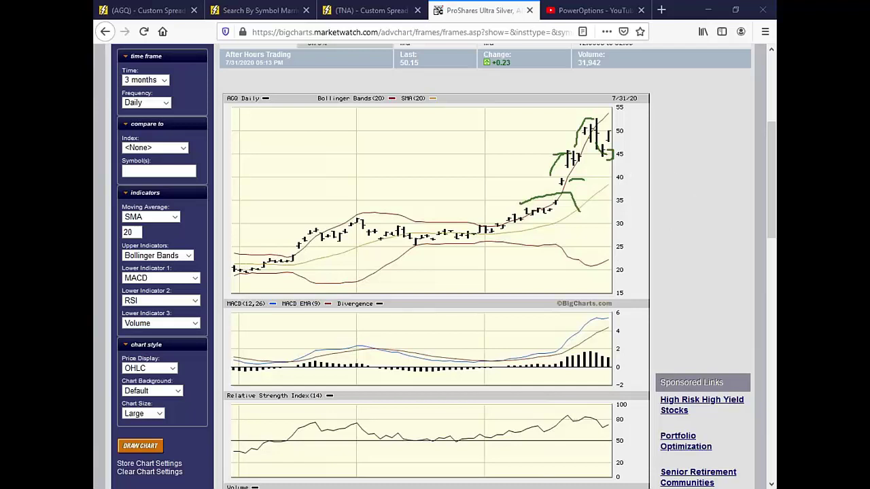
key("Escape")
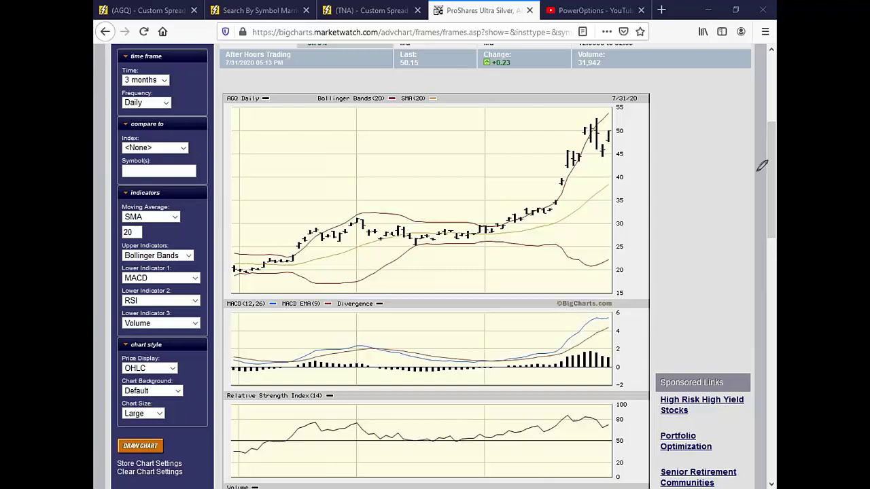
left_click_drag(545, 192, 614, 106)
mouse_move(560, 116)
left_mouse_down()
mouse_move(611, 115)
mouse_move(601, 157)
left_mouse_up()
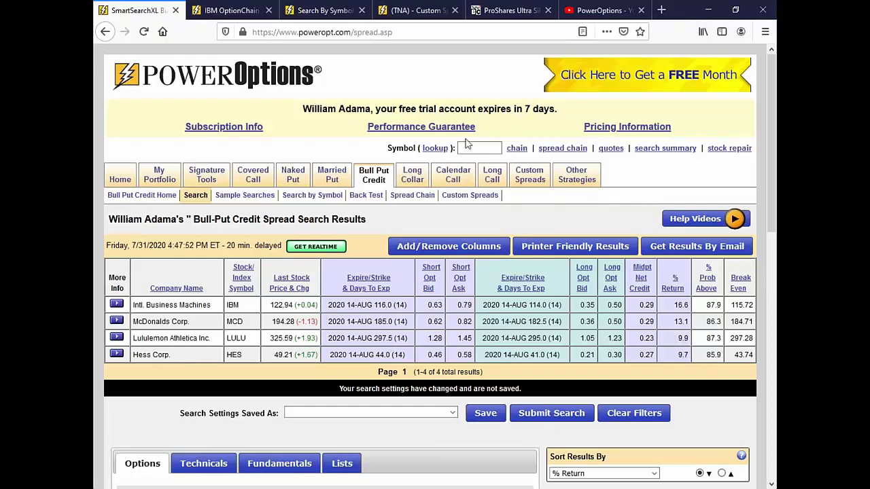
Run the PowerOptions married put search by symbol for TQQQ with put expiration Mar 19 2021 and the More Results filter
mouse_move(333, 184)
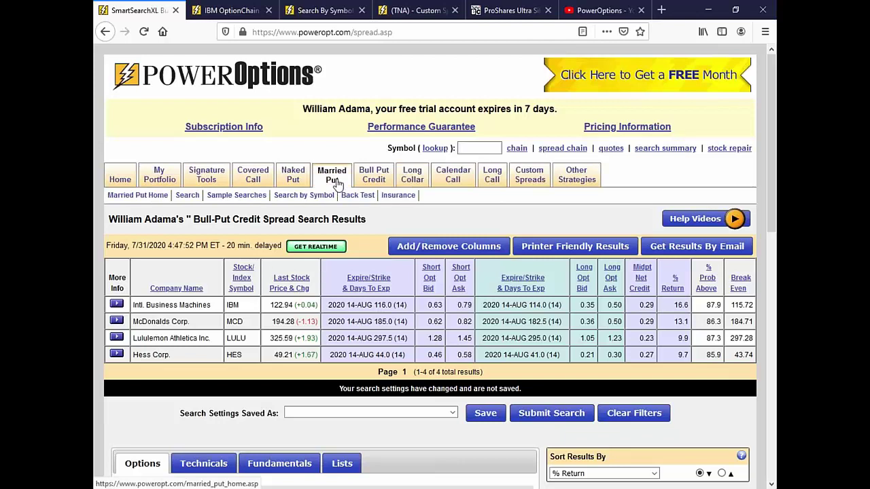
left_click(304, 199)
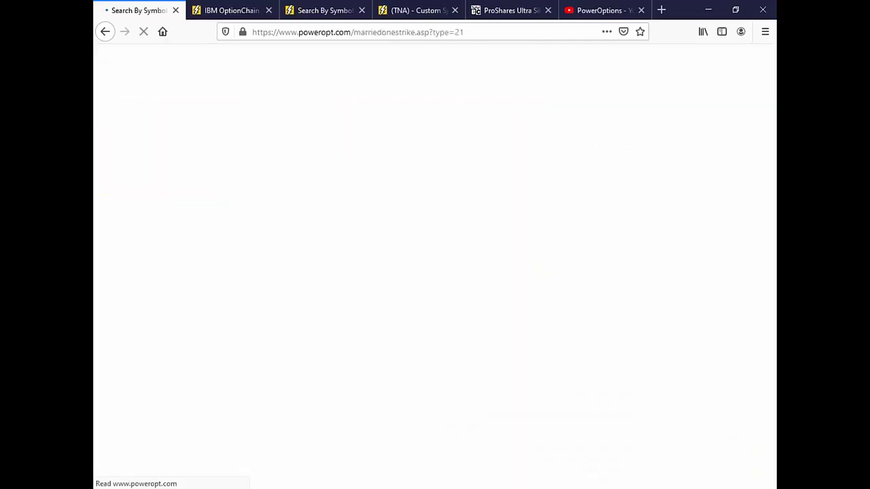
scroll(271, 285, "down", 1)
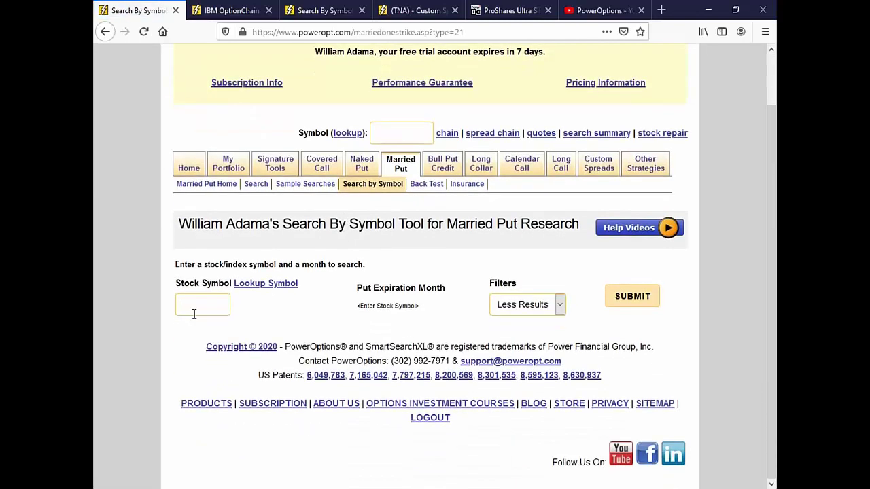
left_click(195, 309)
type("TQQQ")
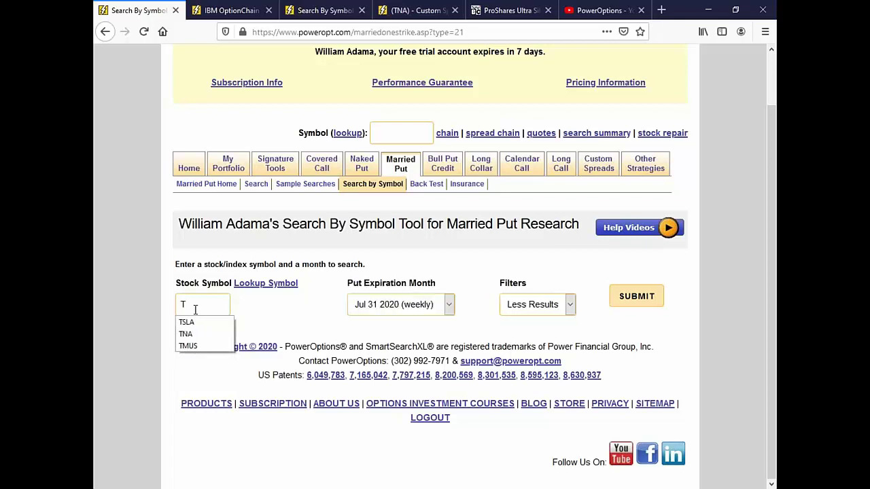
left_click(435, 309)
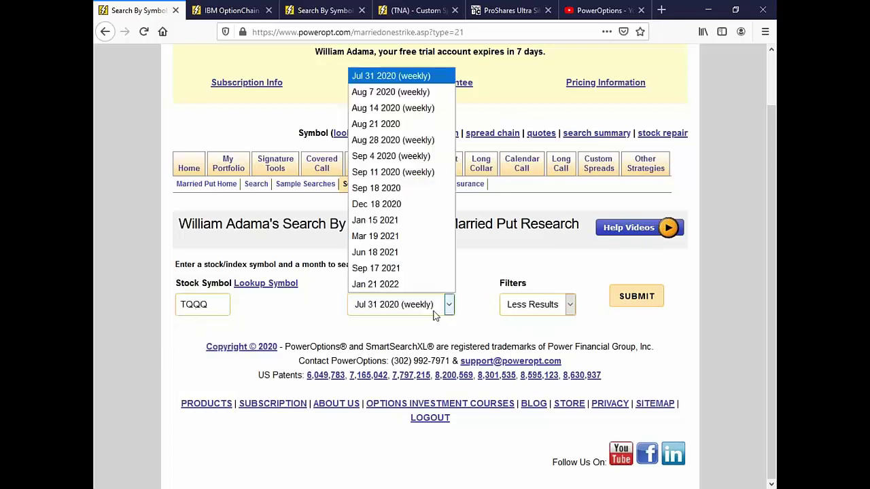
left_click(418, 238)
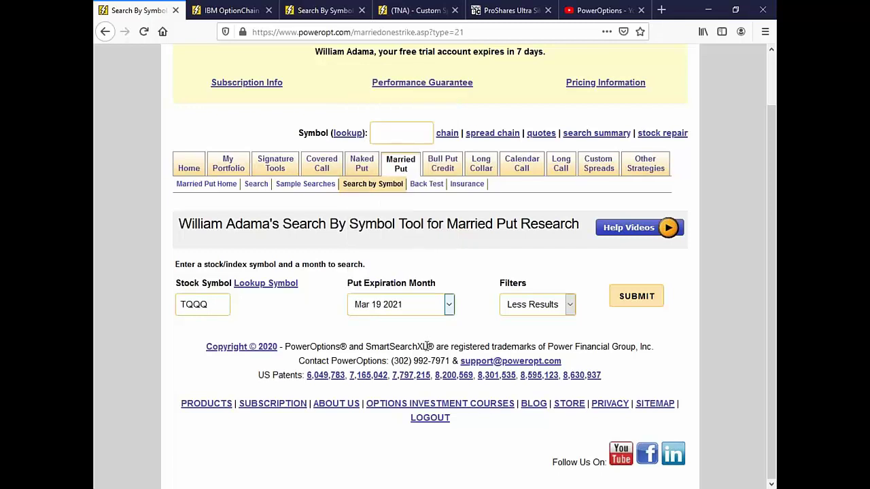
left_click(546, 310)
left_click(533, 339)
left_click(632, 299)
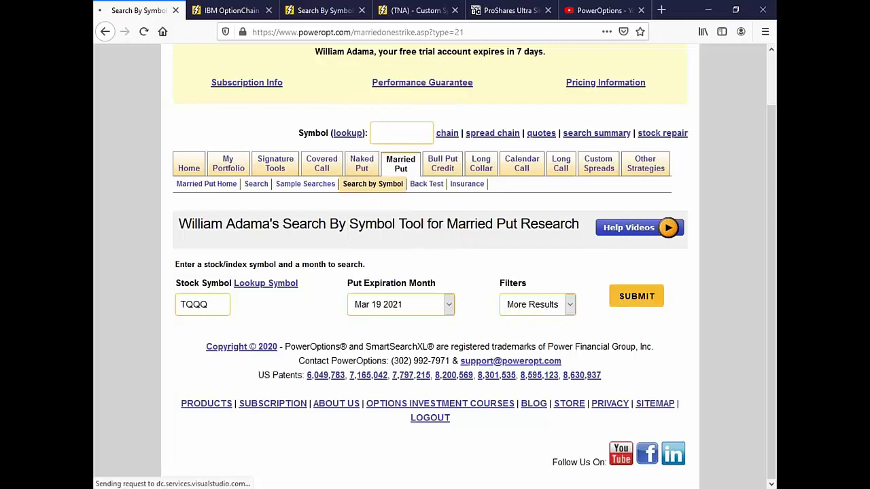
Review the TQQQ results and highlight the 19-MAR 123.0 put's figures from its strike through % Max Risk
scroll(519, 382, "down", 3)
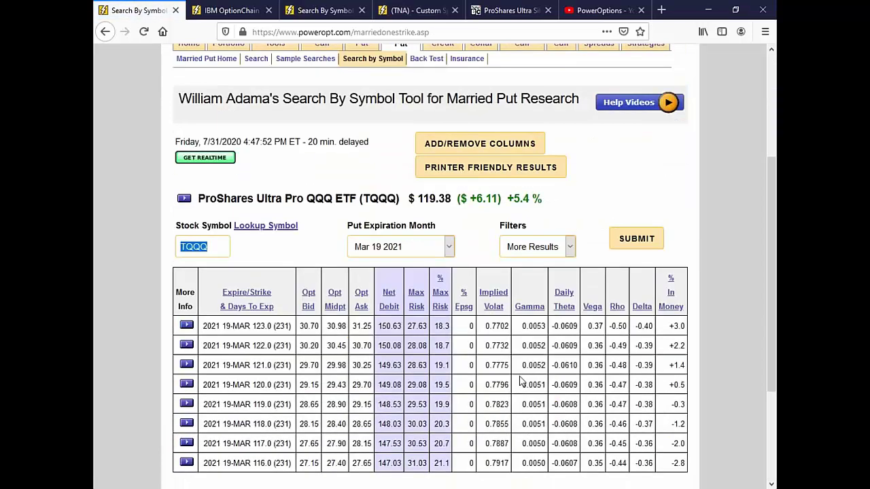
scroll(520, 377, "down", 2)
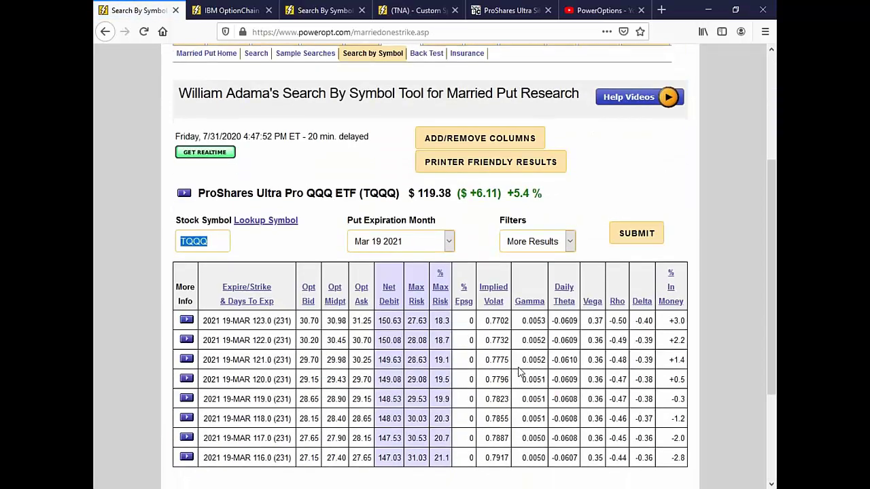
left_click_drag(253, 205, 469, 233)
Rerun the TQQQ search with the All Results filter and highlight the % In Money of the 19-MAR 140.0 put
left_click(559, 127)
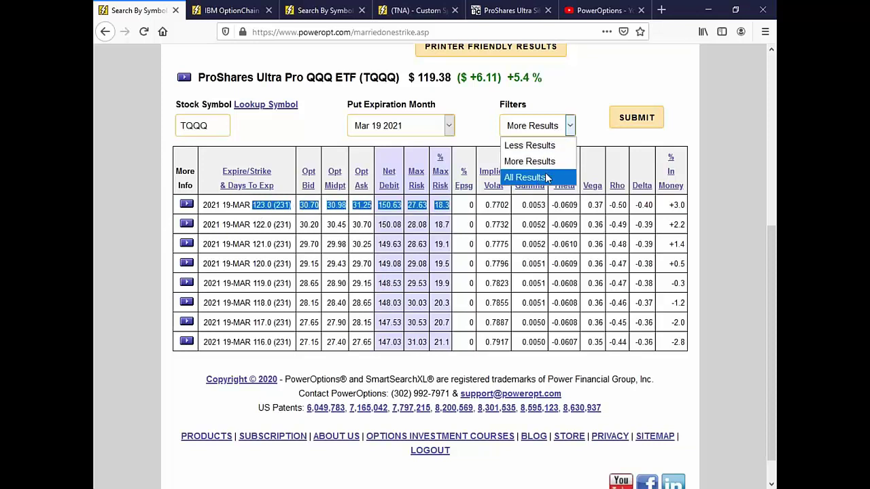
left_click(518, 175)
left_click(637, 117)
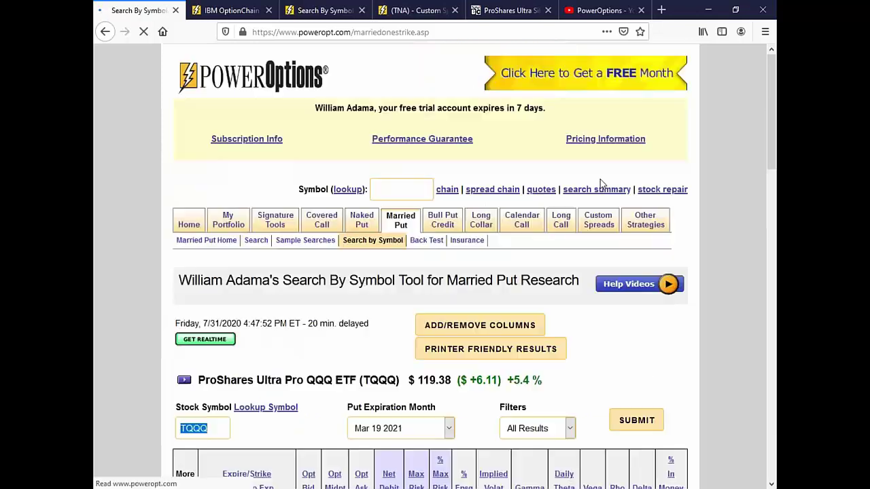
scroll(434, 272, "down", 2)
scroll(667, 344, "down", 3)
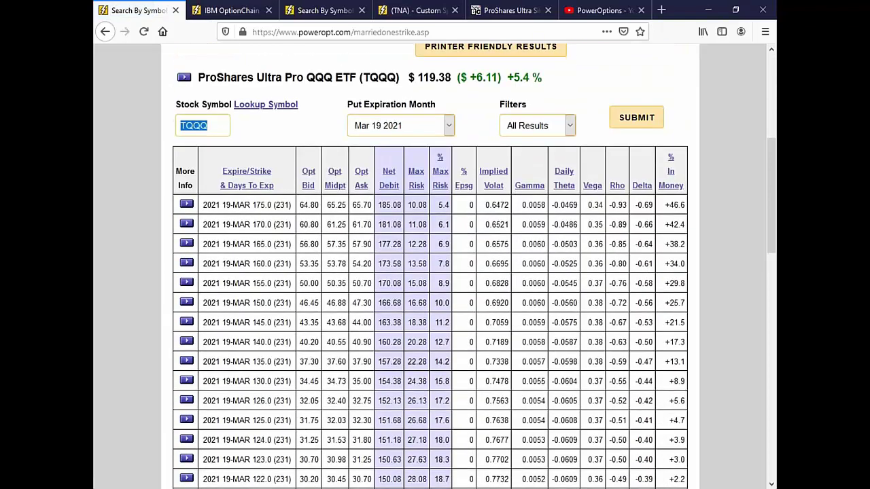
left_click_drag(667, 345, 692, 343)
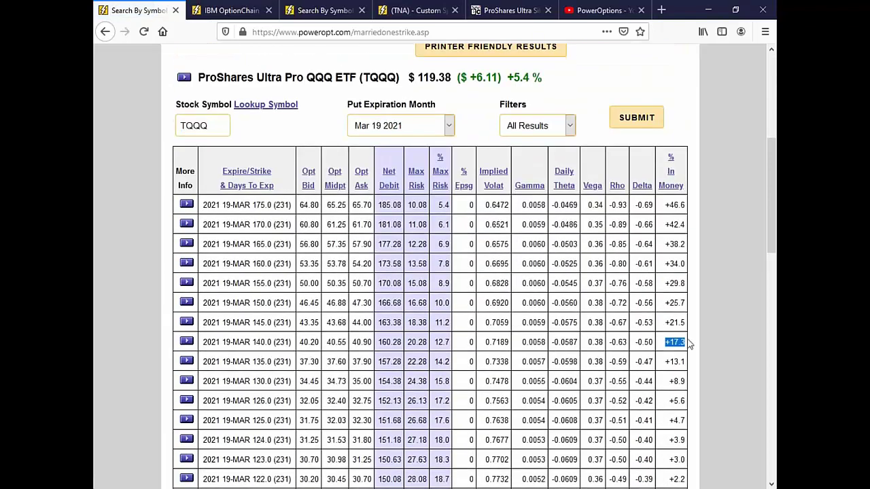
Highlight the 19-MAR 140.0 put's figures from strike through % Epsg, and the 165.0 put's from % Max Risk through % In Money
left_click_drag(219, 341, 473, 338)
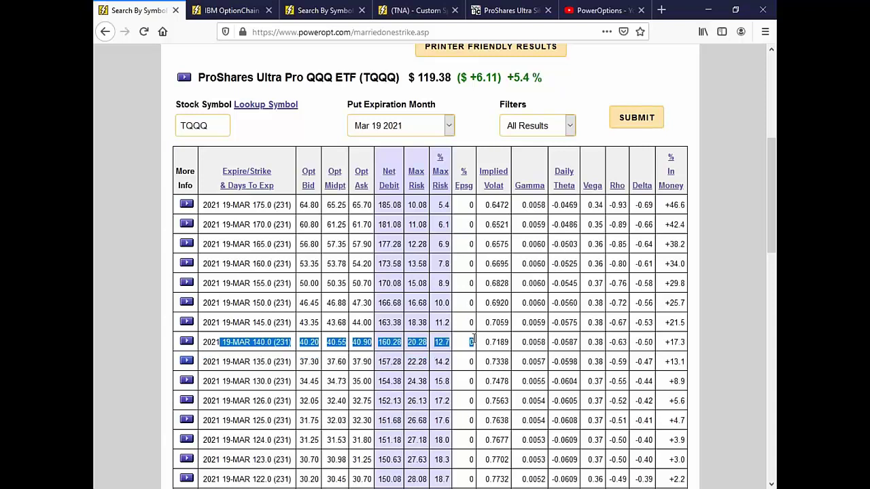
left_click_drag(439, 244, 690, 255)
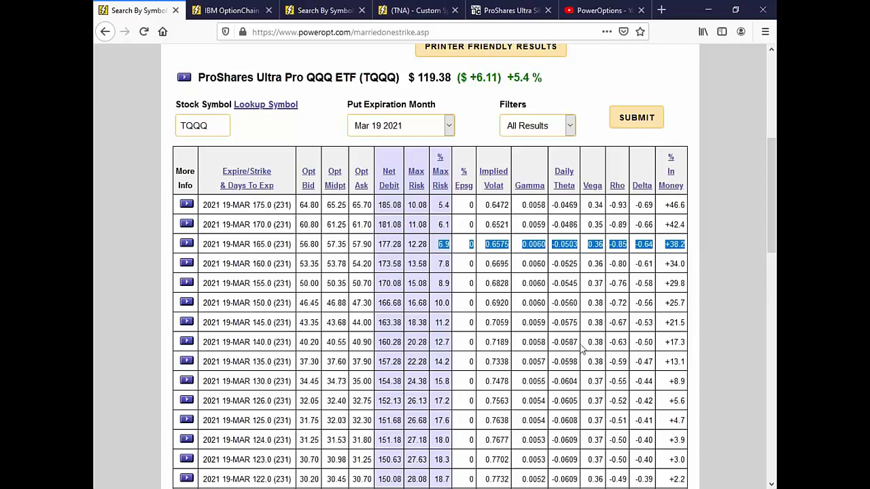
scroll(582, 348, "down", 1)
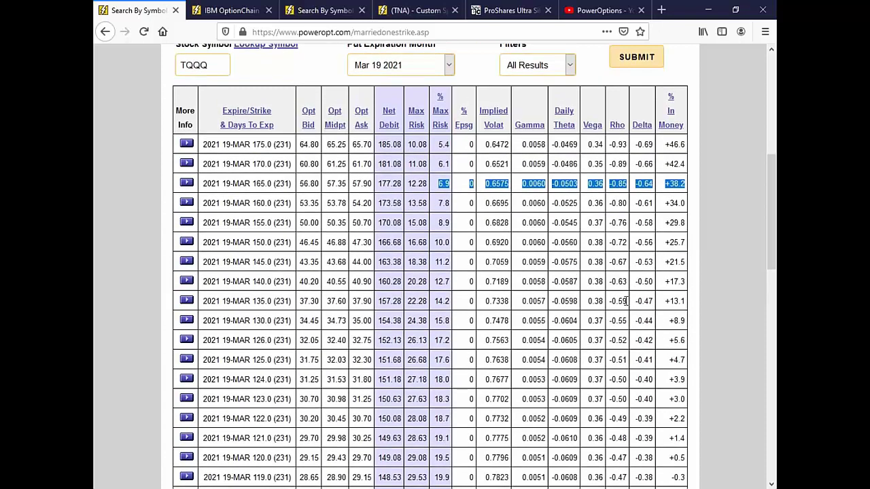
Compare the 19-MAR 130.0 and 135.0 puts with the 145.0 put by highlighting their figures through % In Money
left_click_drag(669, 320, 253, 301)
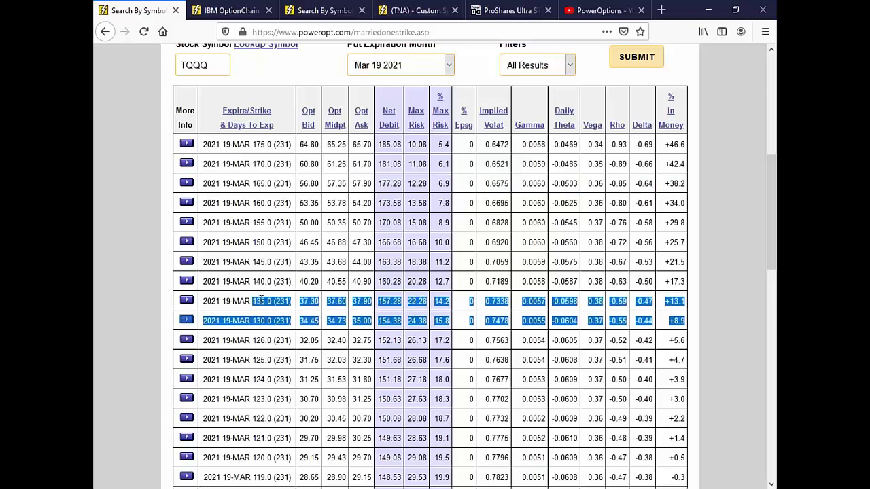
scroll(261, 300, "up", 1)
scroll(261, 299, "down", 1)
scroll(336, 306, "down", 2)
left_click(679, 256)
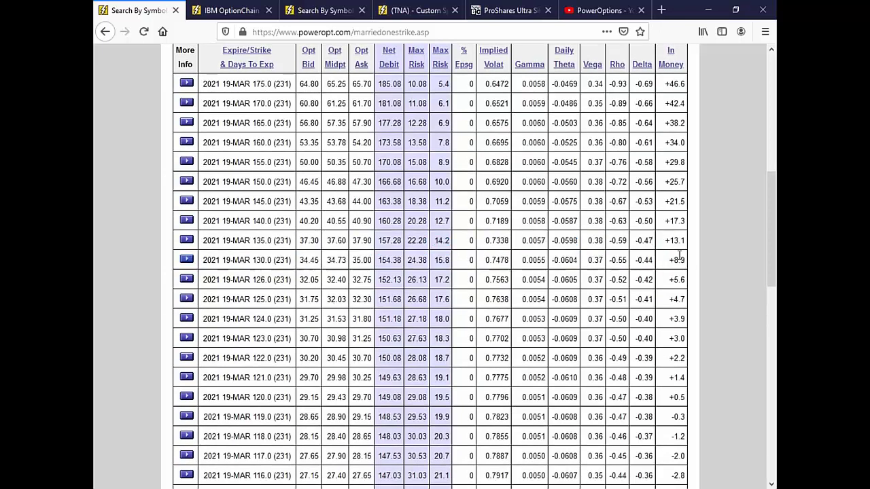
left_click_drag(685, 202, 433, 215)
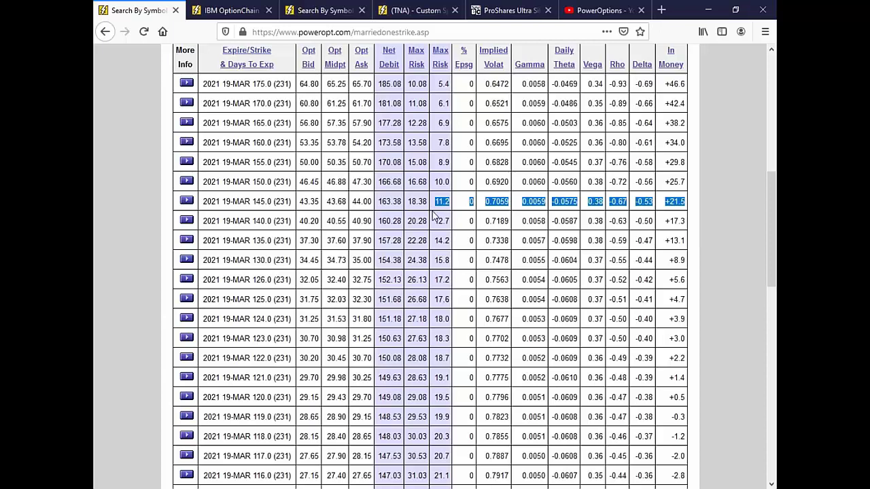
scroll(426, 251, "up", 2)
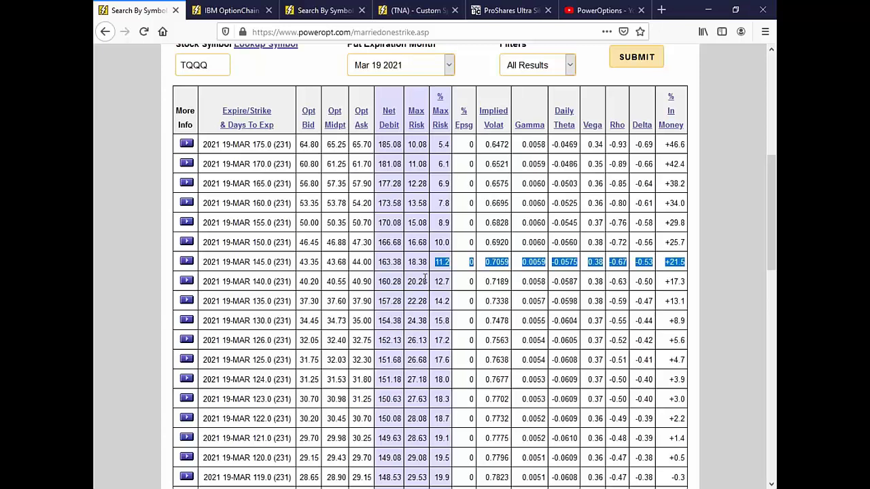
Open the Profit/Loss Chart for the TQQQ 19-MAR 135.0 married put and review its trade details and profit/loss curves
left_click(191, 302)
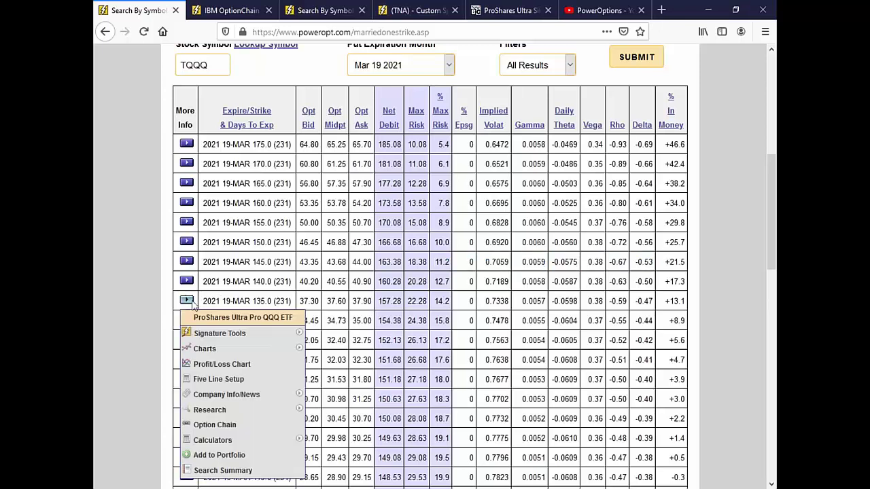
left_click(233, 365)
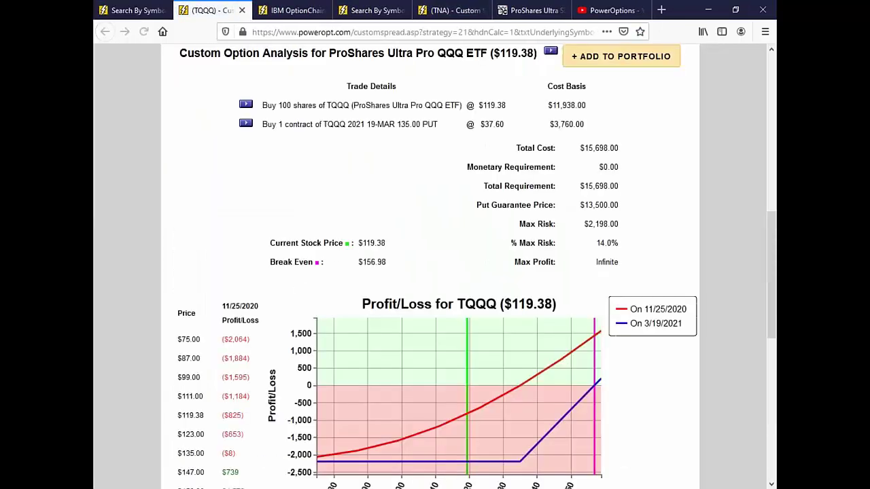
scroll(524, 295, "down", 2)
scroll(520, 315, "up", 2)
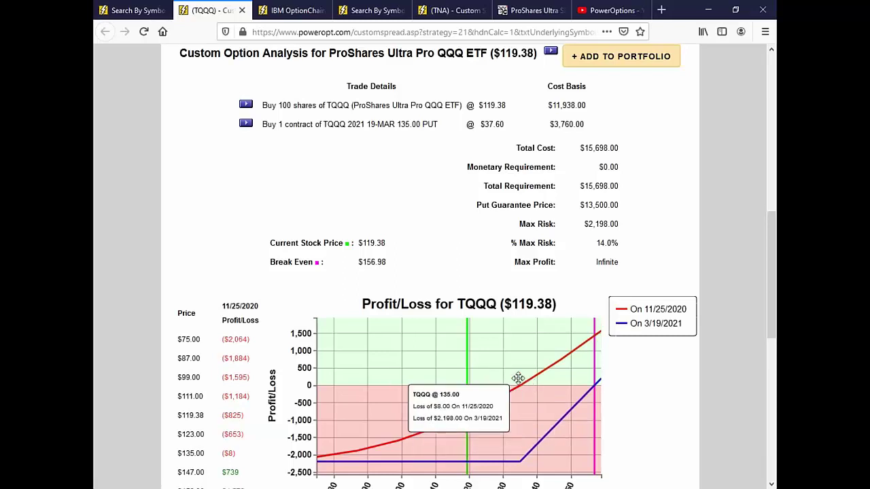
Open the TQQQ chart on BigCharts and examine its price trend, MACD, Relative Strength Index and volume
left_click(551, 51)
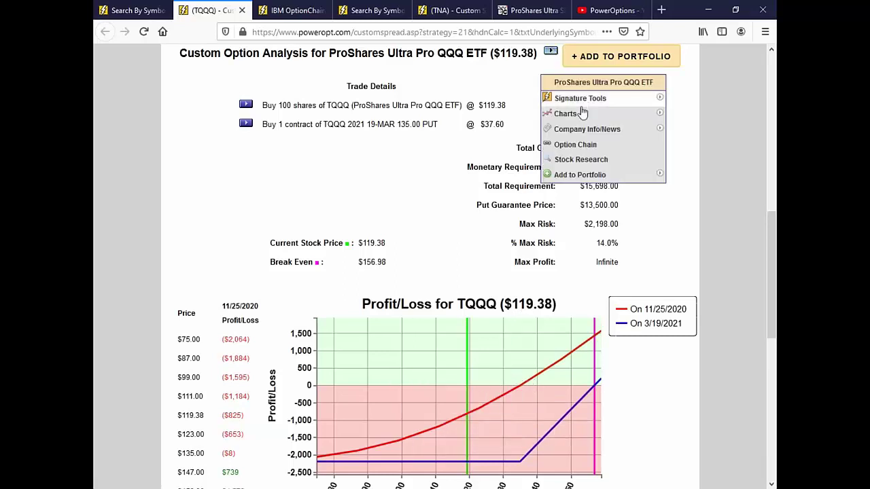
mouse_move(583, 113)
left_click(686, 128)
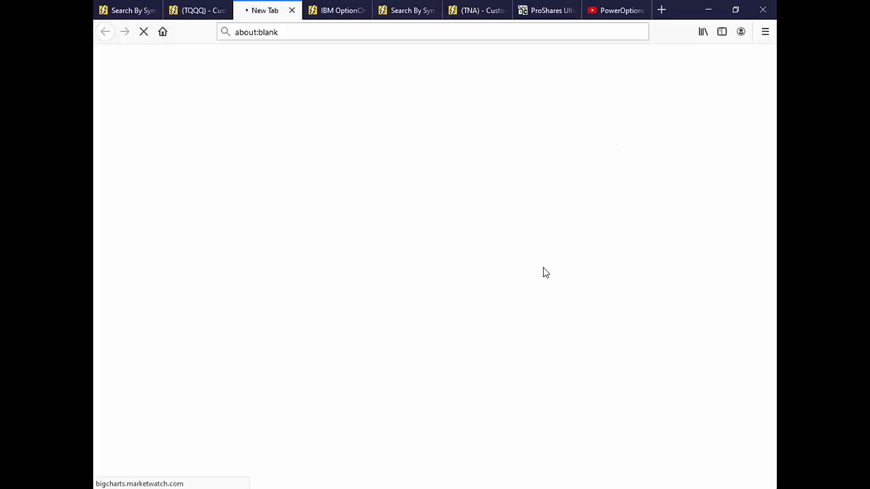
scroll(510, 314, "down", 3)
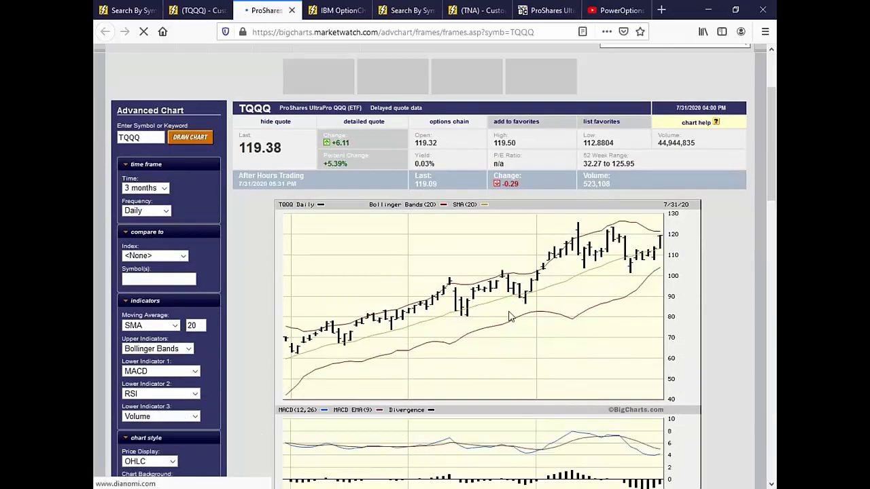
scroll(510, 316, "down", 4)
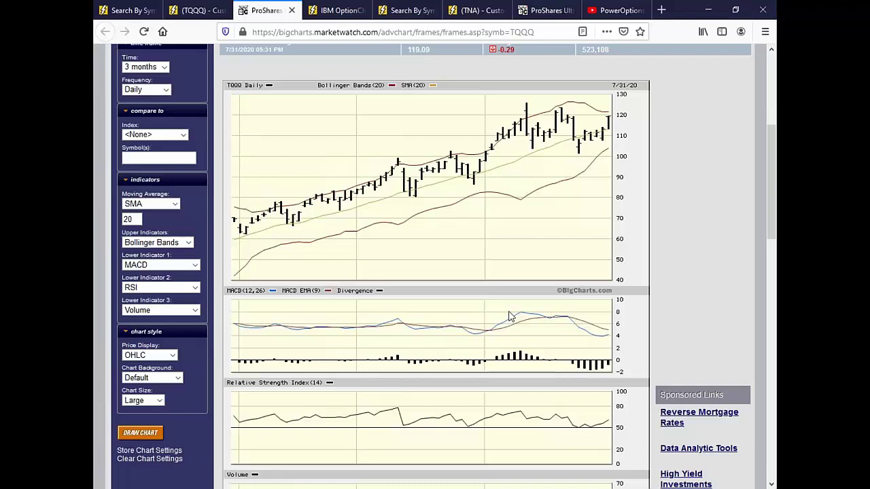
scroll(510, 316, "down", 3)
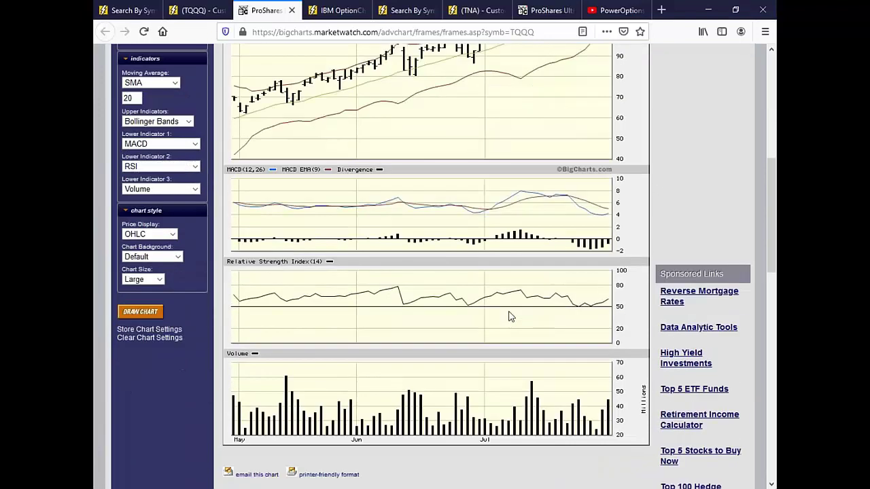
scroll(511, 316, "up", 2)
scroll(511, 316, "down", 2)
scroll(511, 316, "up", 2)
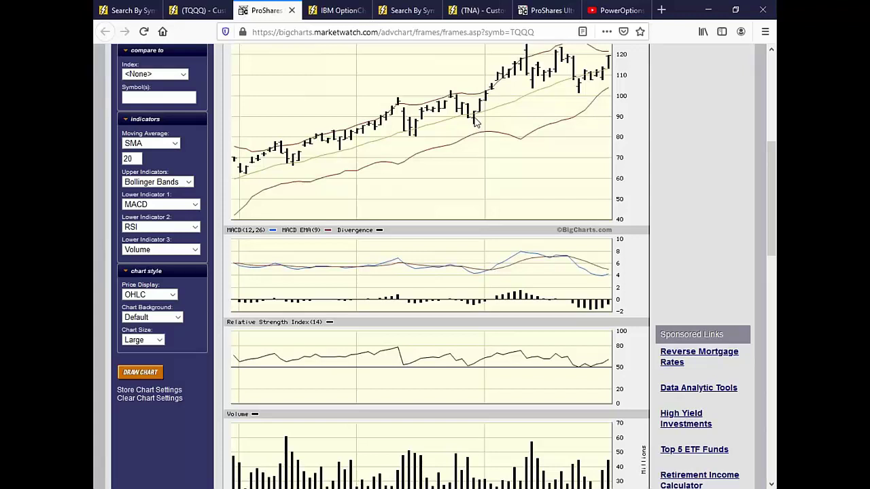
scroll(476, 123, "up", 3)
Return to the PowerOptions IBM option chain page and load the chain for TQQQ
key("ctrl+Page_Up")
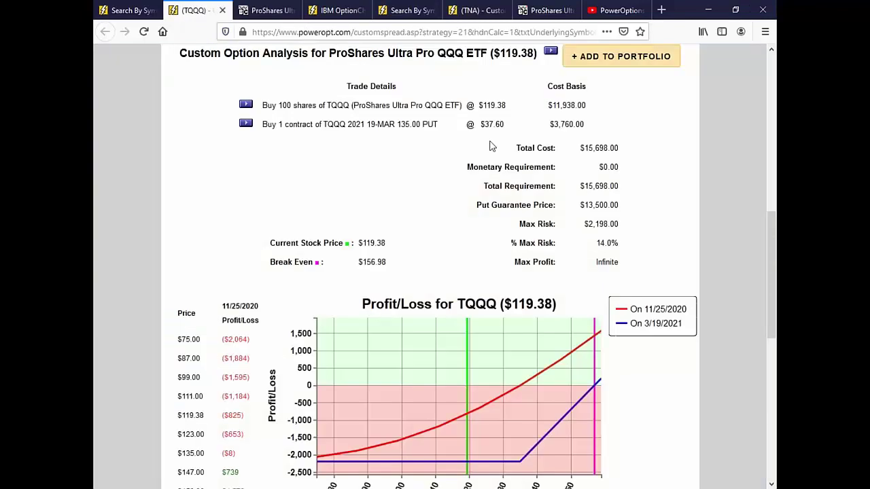
left_click(367, 10)
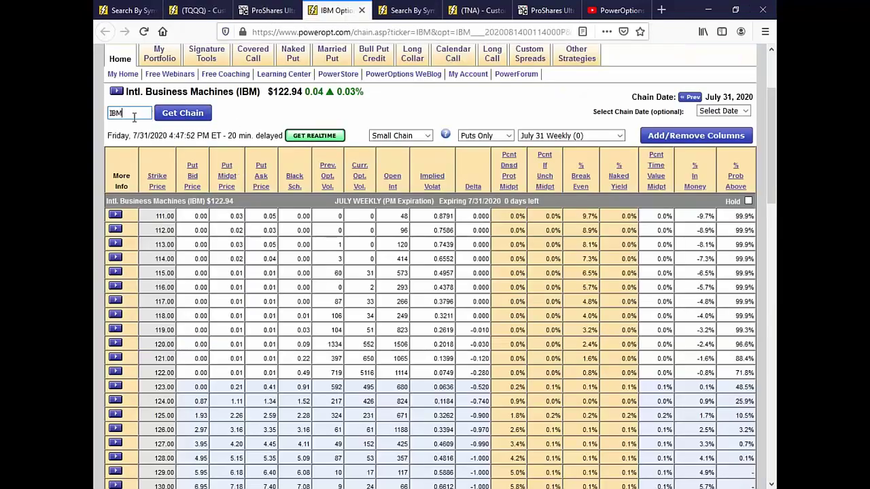
left_click_drag(135, 114, 99, 121)
type("TQQQ")
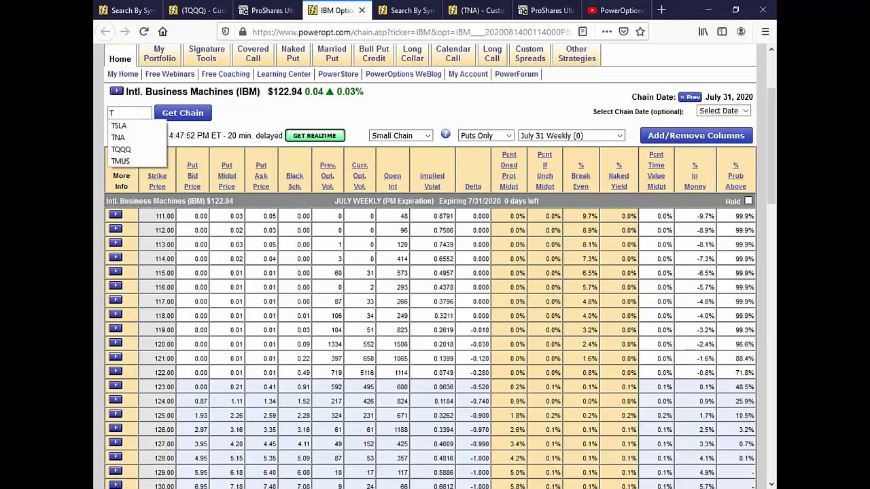
left_click(182, 113)
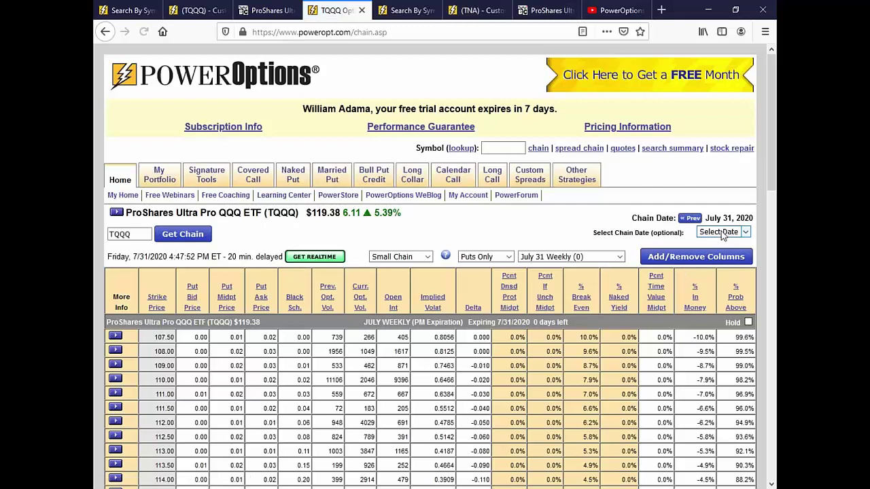
Load the historical TQQQ put chain with the chain date set to June 29, 2020
left_click(724, 232)
left_click(718, 275)
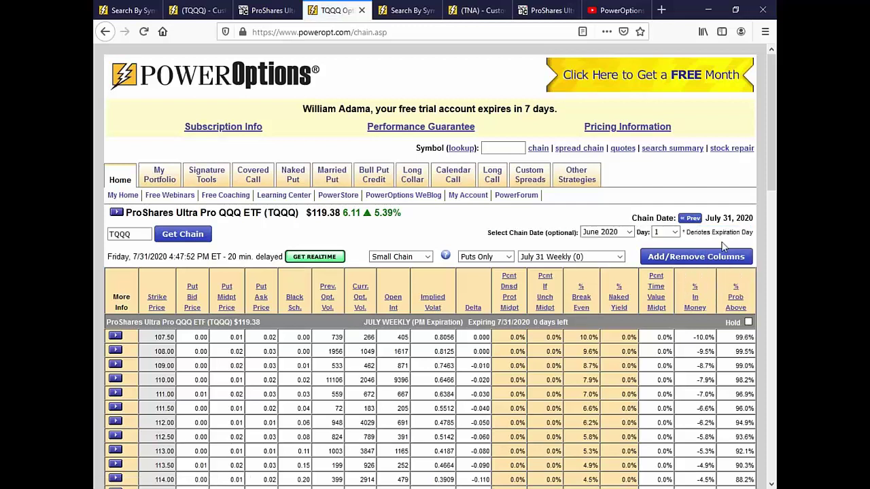
left_click(674, 232)
scroll(669, 407, "down", 1)
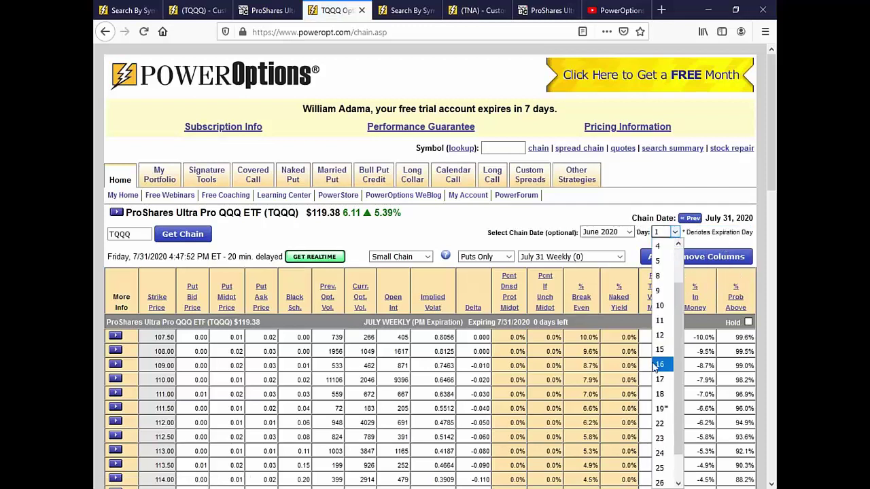
scroll(669, 461, "down", 2)
left_click(668, 467)
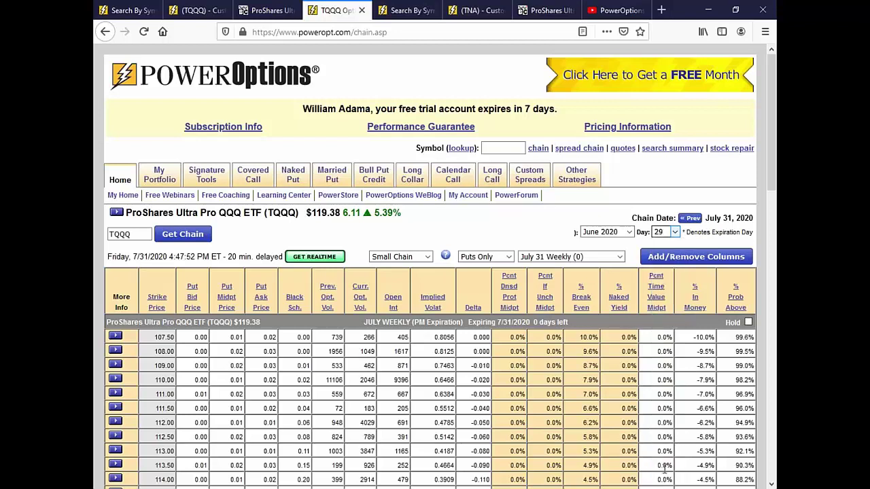
left_click(185, 234)
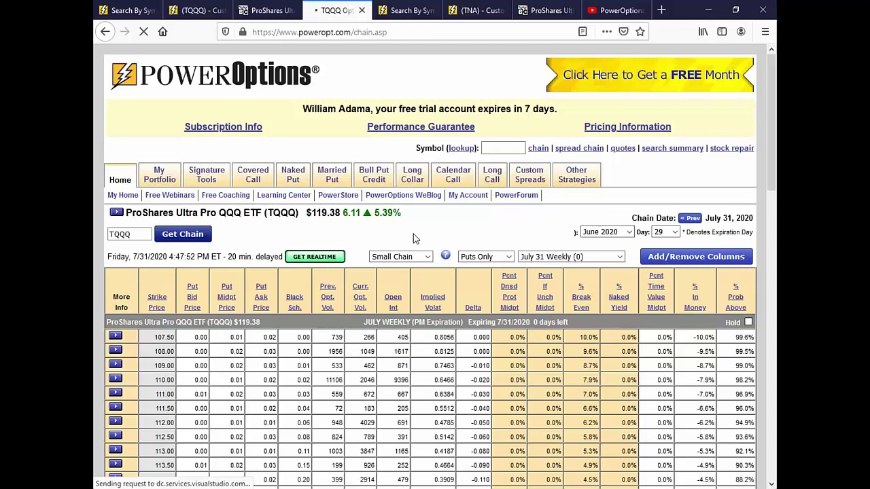
mouse_move(544, 297)
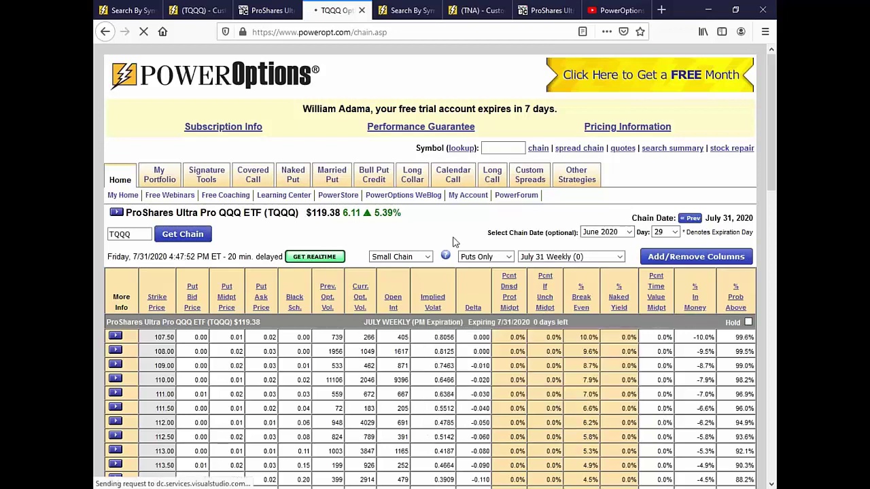
scroll(454, 242, "down", 3)
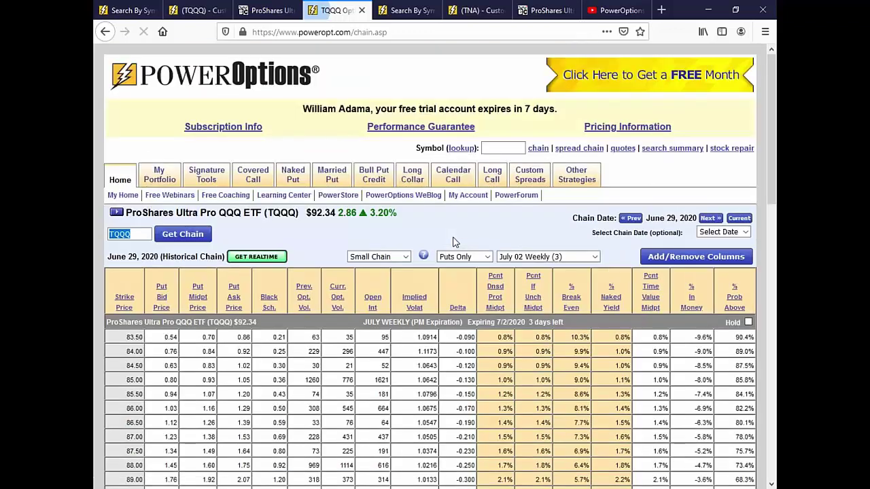
Switch the historical chain's expiration to January 15 (200), replacing a mistaken choice of January 21 2022
left_click(547, 256)
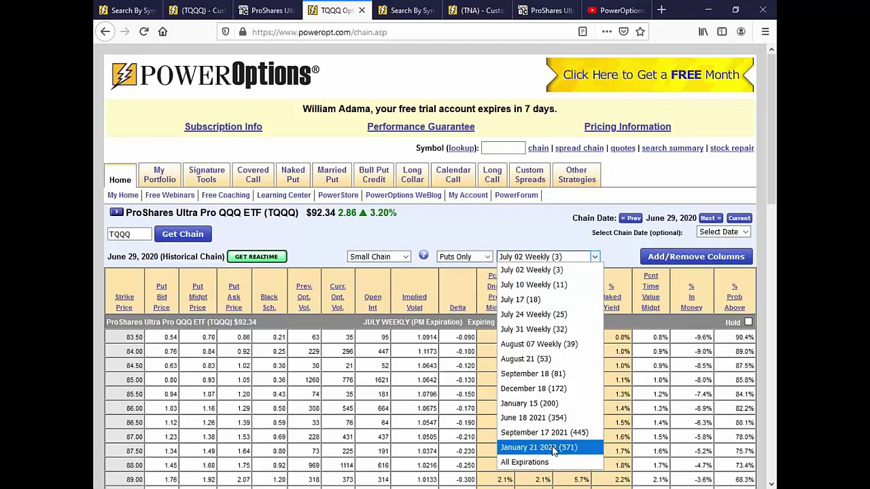
left_click(554, 450)
left_click(581, 259)
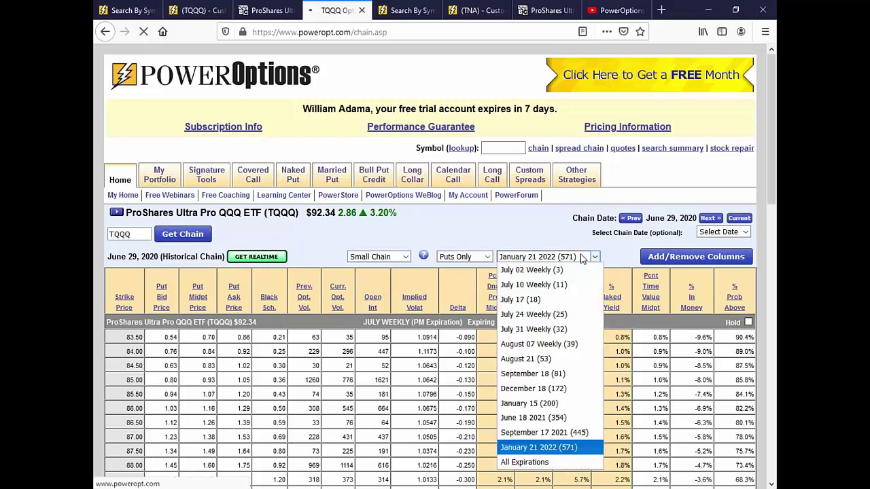
left_click(574, 406)
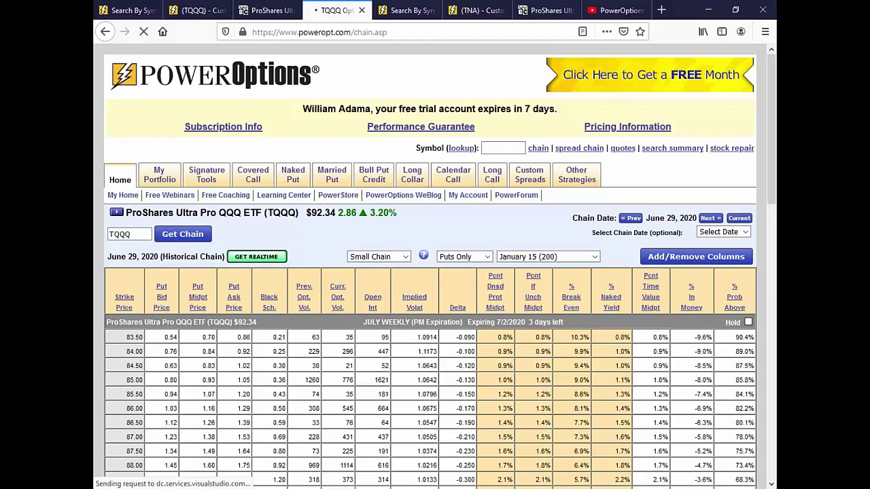